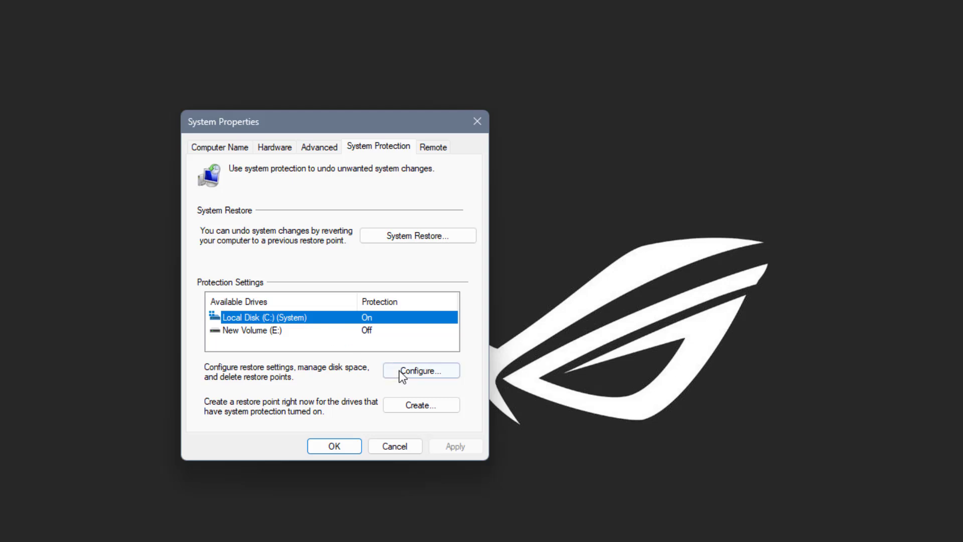
# Create a system restore point with the description "Optimizer".
pyautogui.click(415, 408)
pyautogui.write('Optimizer')
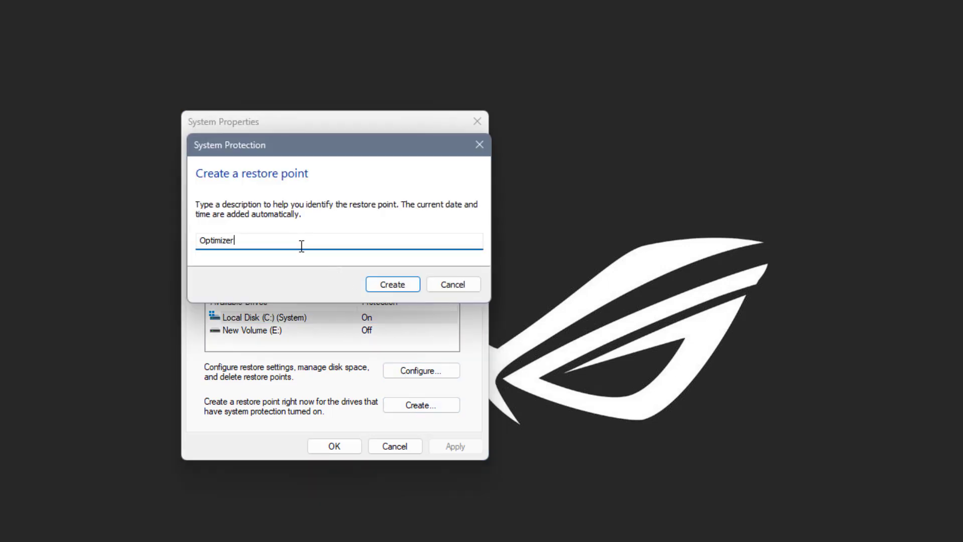
pyautogui.click(381, 281)
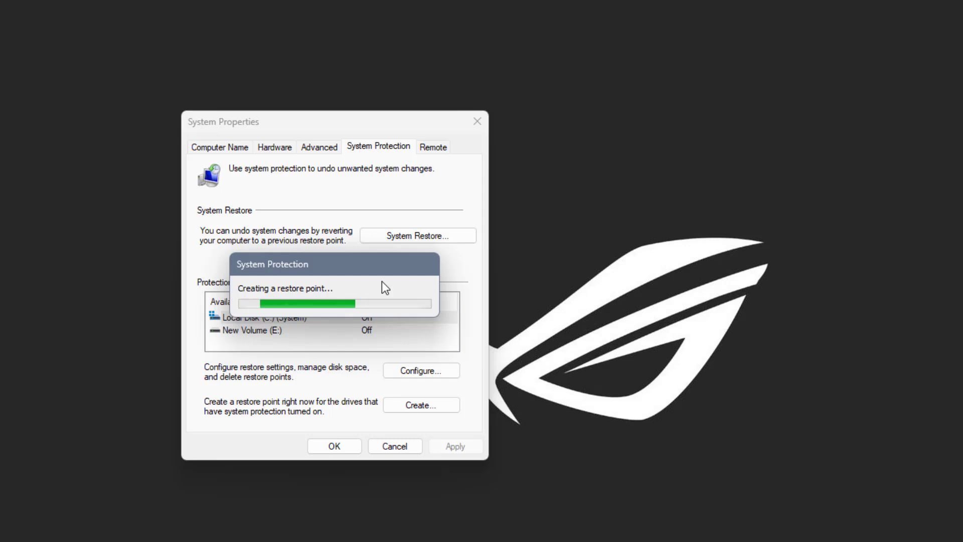
pyautogui.press('Return')
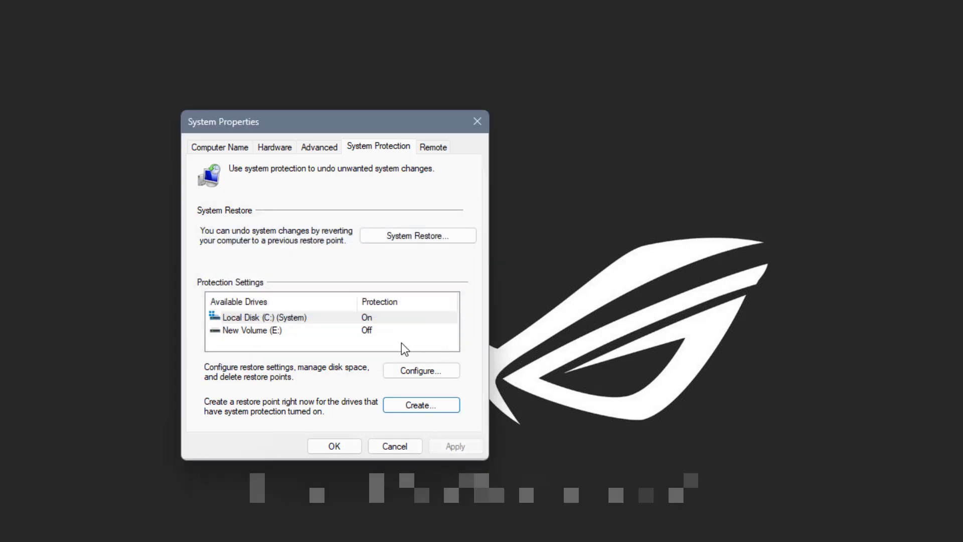
# View the available restore points in System Restore by choosing a different restore point, and exit without restoring.
pyautogui.click(398, 233)
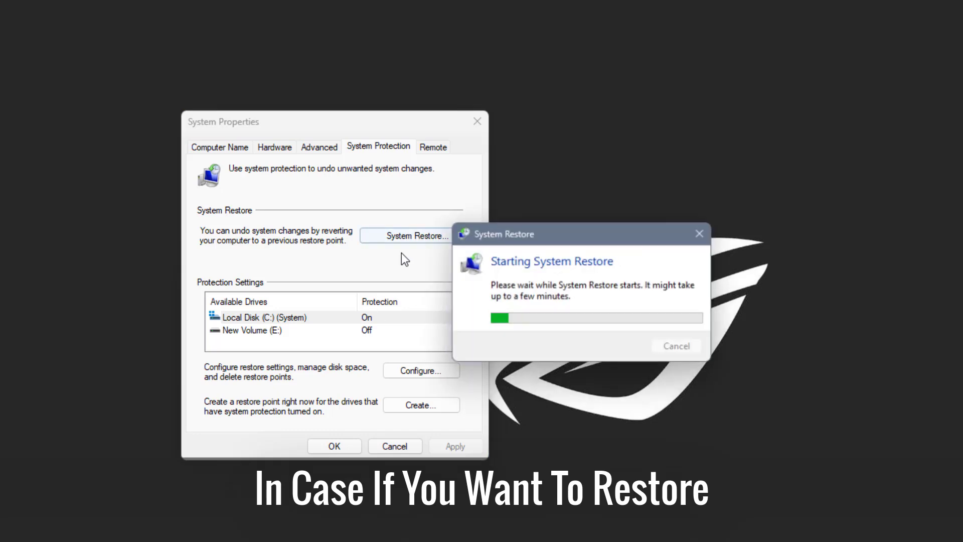
pyautogui.click(622, 442)
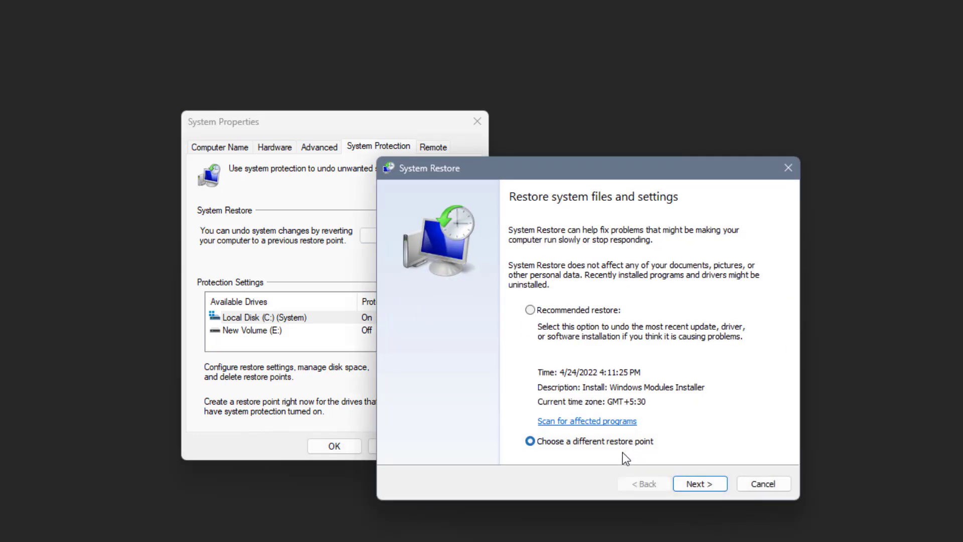
pyautogui.click(683, 482)
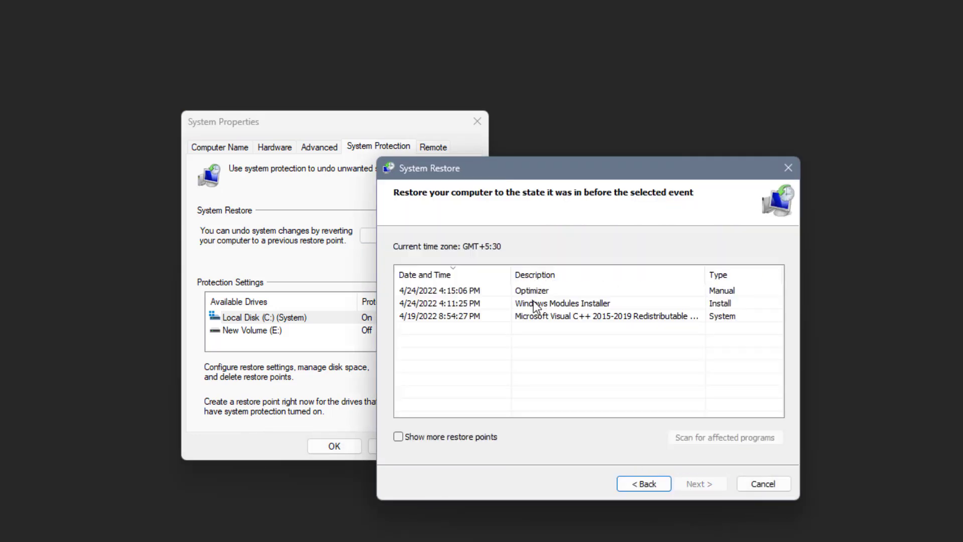
pyautogui.click(765, 484)
pyautogui.click(477, 122)
# Switch to Optimizer and turn on Enable Performance Tweaks, Disable Network Throttling, Disable Windows Defender and Disable SmartScreen.
pyautogui.click(237, 530)
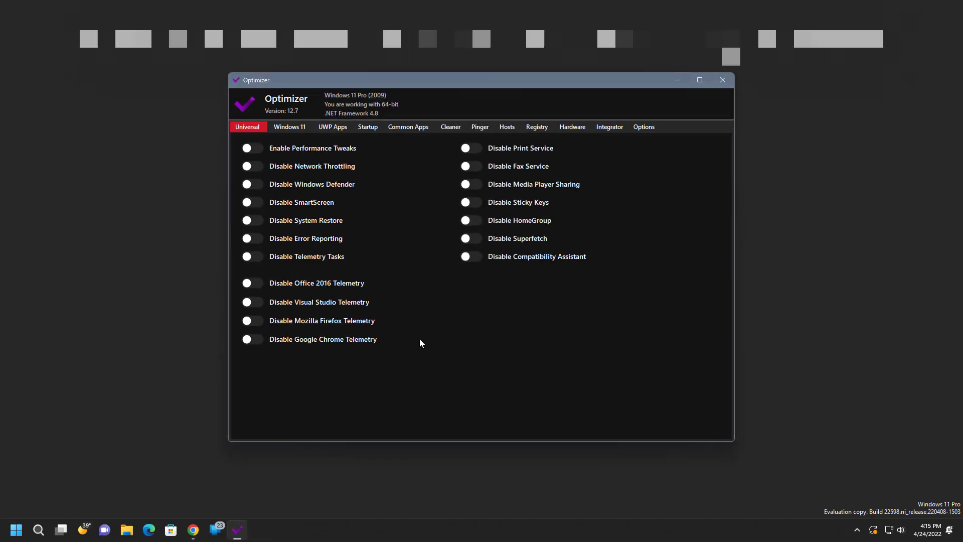
pyautogui.click(258, 149)
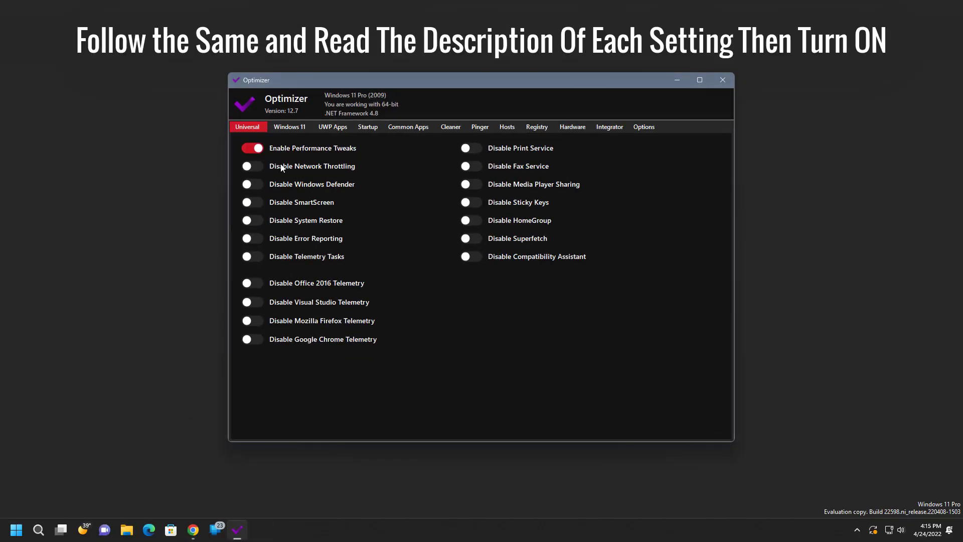
pyautogui.click(258, 185)
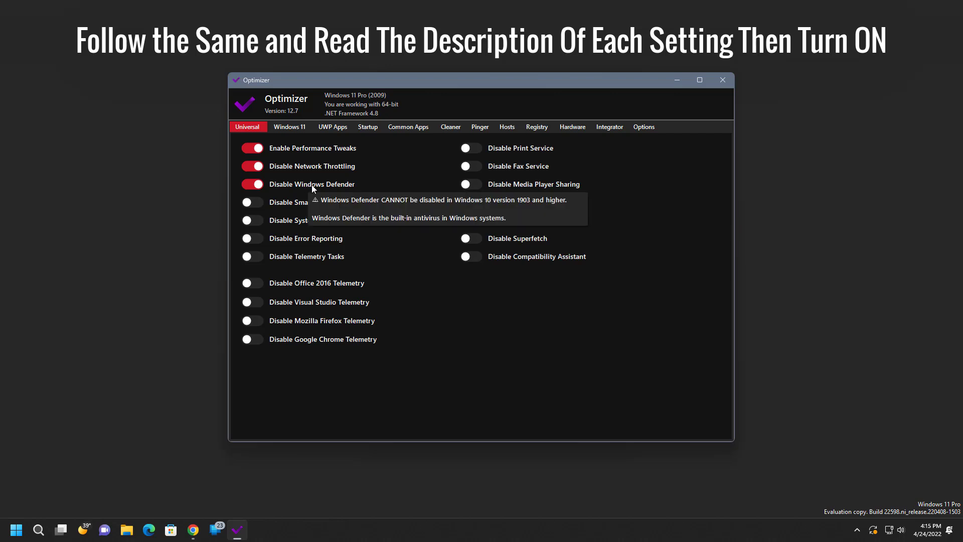
pyautogui.click(290, 203)
# Disable Error Reporting, the Office 2016, Mozilla Firefox and Google Chrome telemetry, and every service from Print Service through Compatibility Assistant.
pyautogui.click(258, 240)
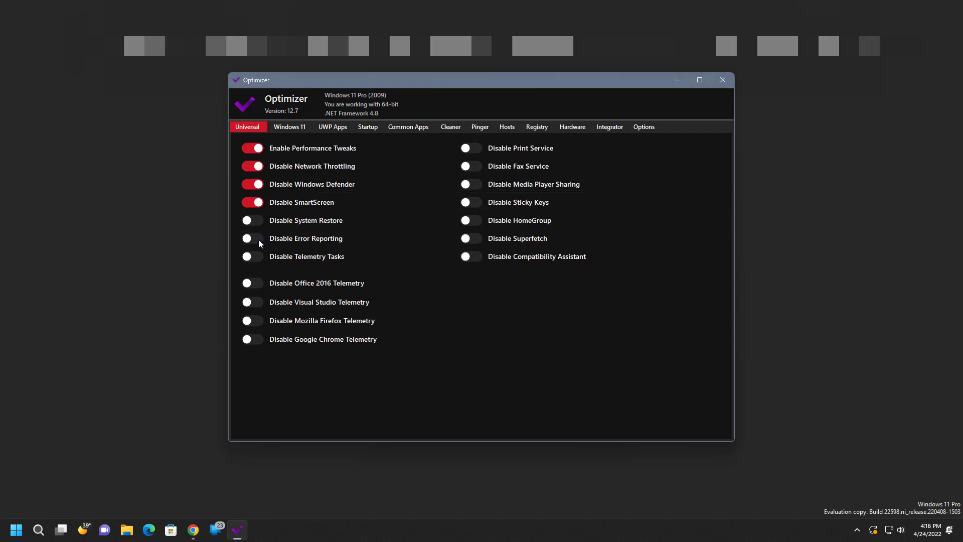
pyautogui.click(259, 257)
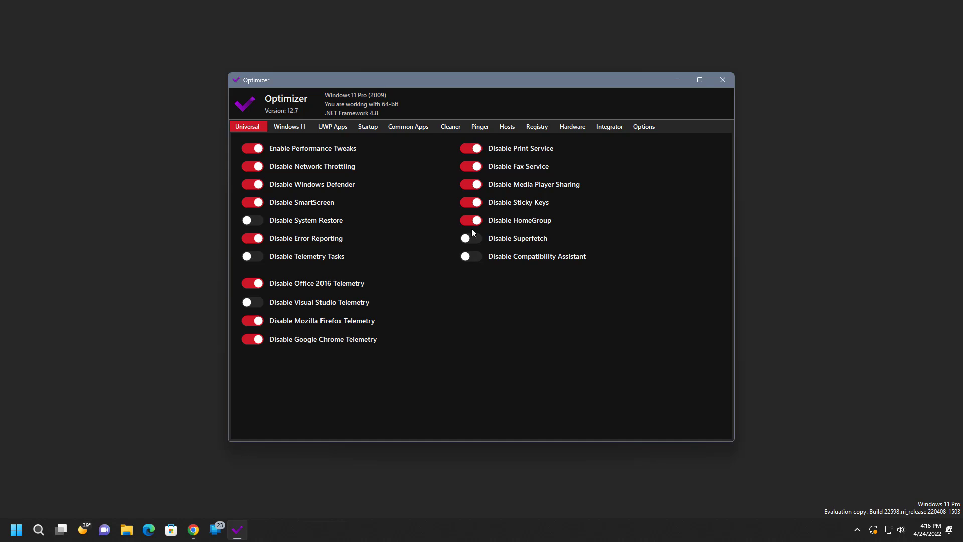
pyautogui.click(475, 258)
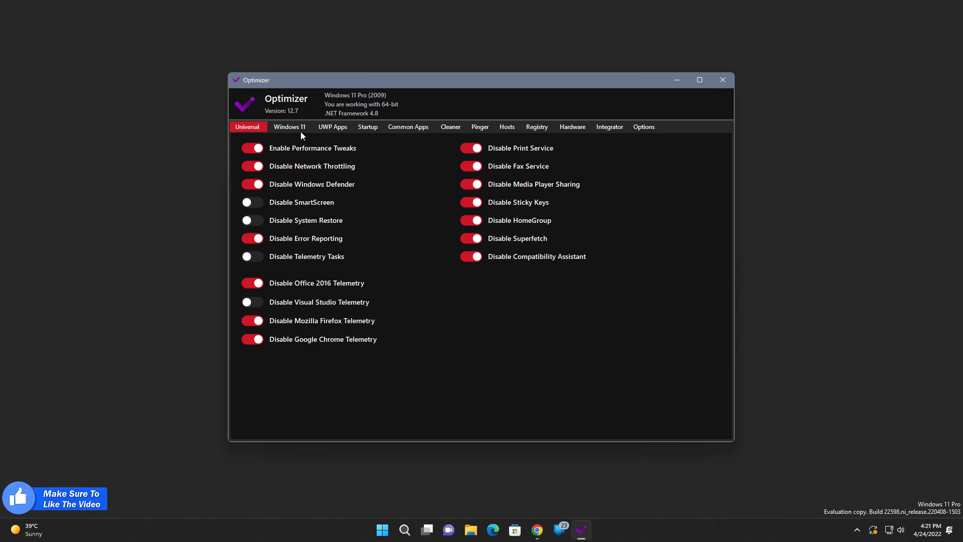
# For Windows 11, disable Start Menu Ads, My People, Spell Checking, Xbox Live, TPM 2.0 Check, Widgets and Chat, and turn on Uninstall OneDrive.
pyautogui.click(305, 133)
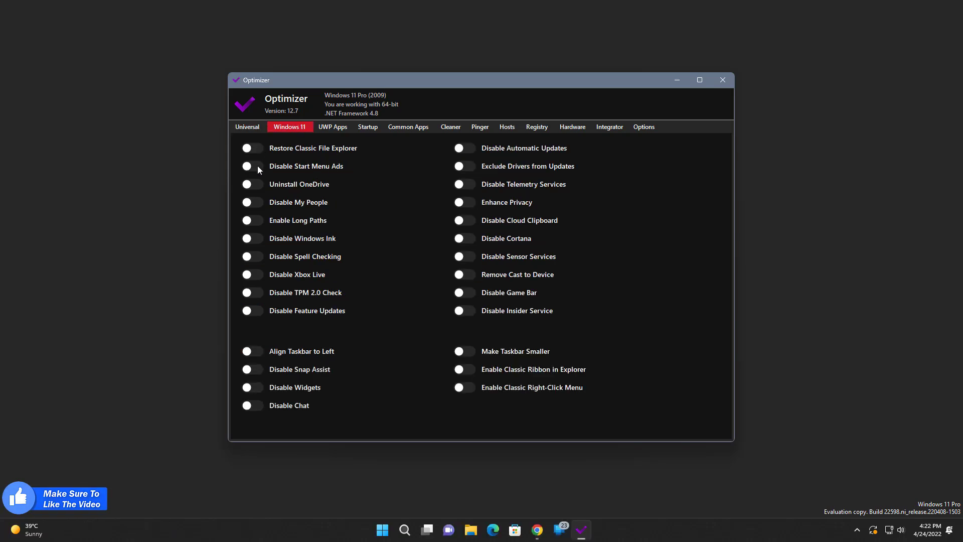
pyautogui.click(254, 205)
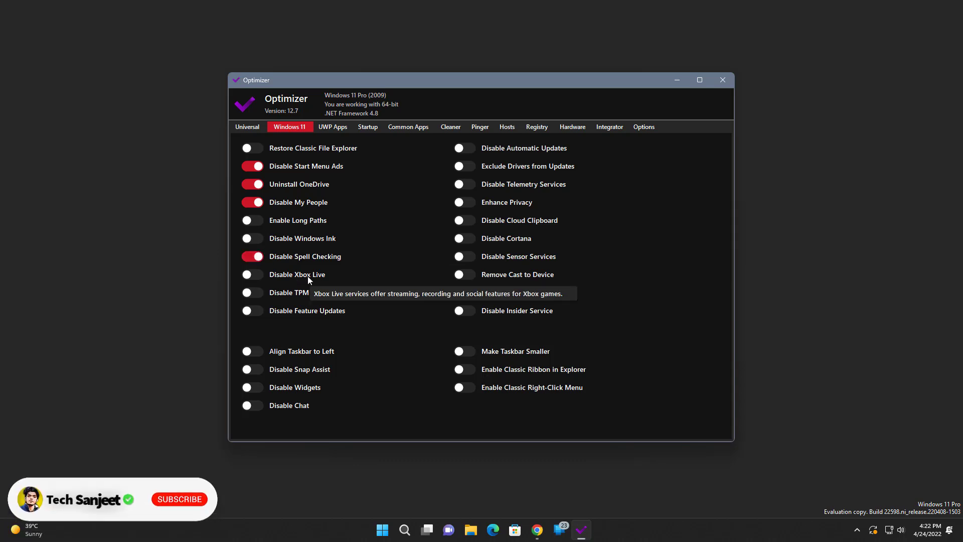
pyautogui.click(269, 281)
pyautogui.click(259, 291)
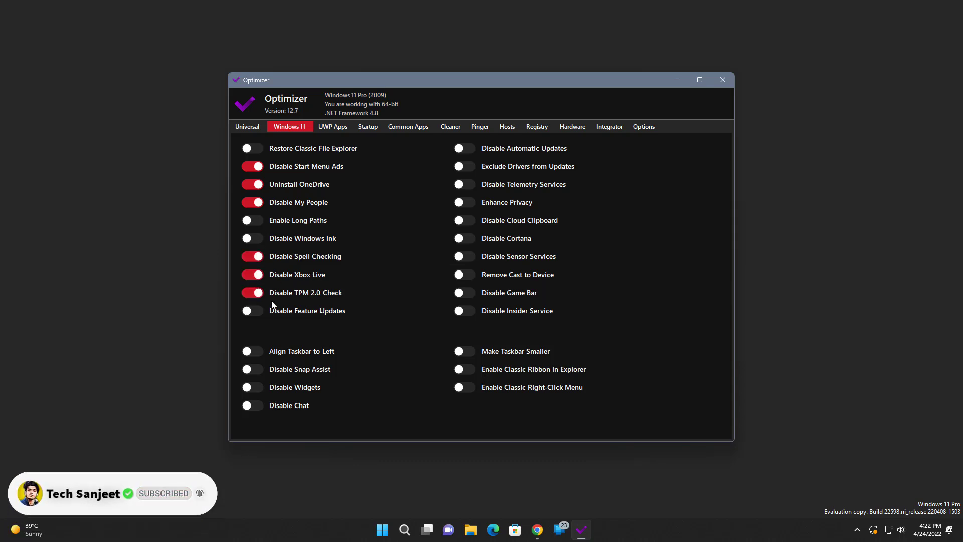
pyautogui.click(261, 389)
pyautogui.click(258, 405)
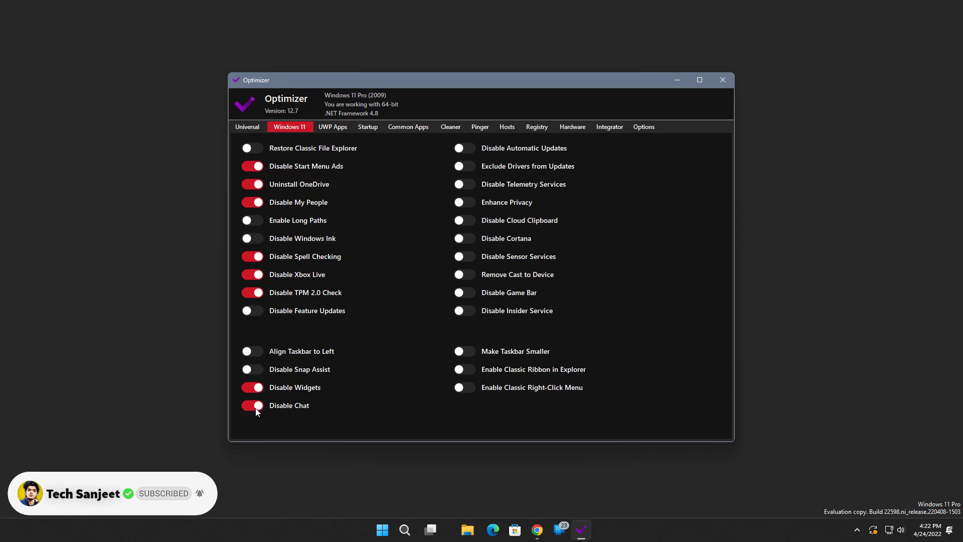
# Turn on Enhance Privacy, Disable Cortana, Disable Sensor Services, Remove Cast to Device, Disable Insider Service and Enable Classic Right-Click Menu, leaving Cloud Clipboard enabled.
pyautogui.click(467, 202)
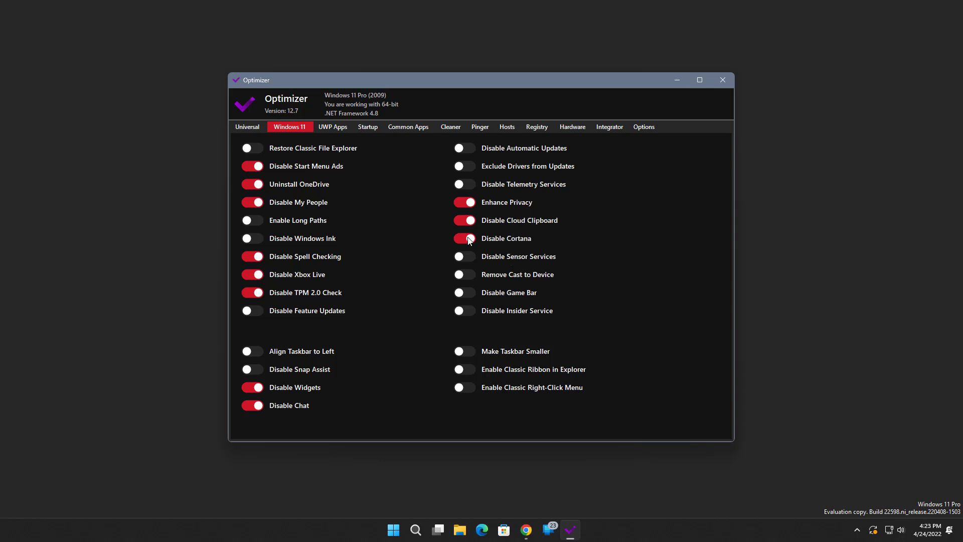
pyautogui.click(465, 221)
pyautogui.moveTo(499, 261)
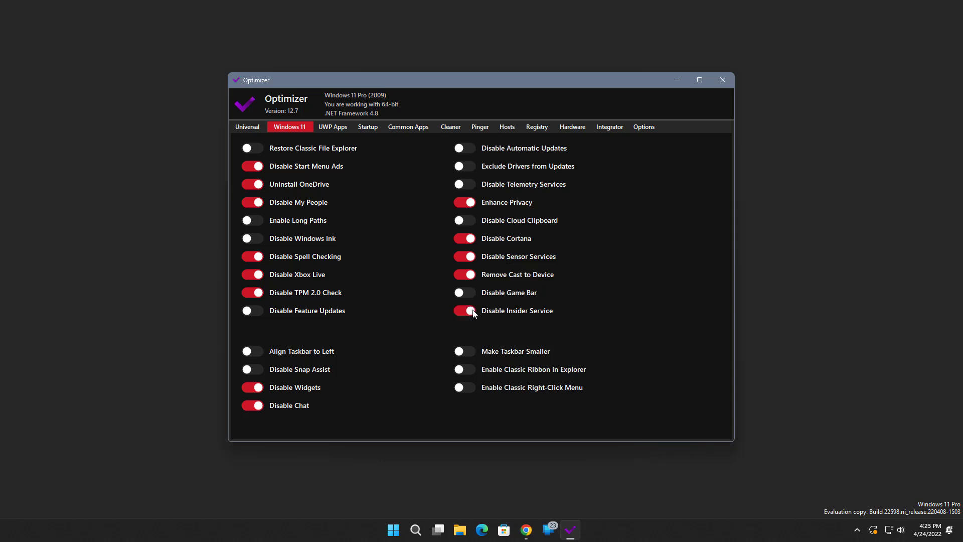
pyautogui.click(467, 388)
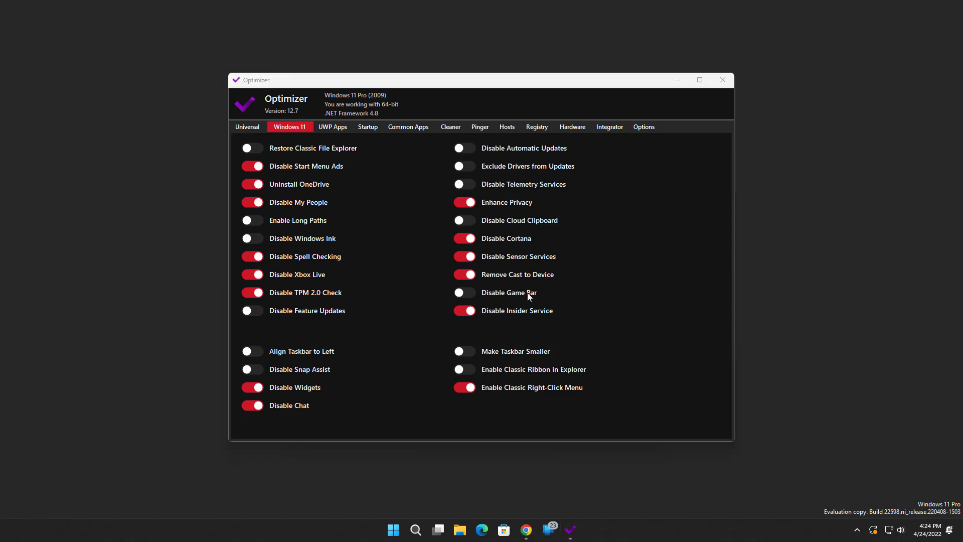
# Mark the UWP apps BingNews, BingWeather, GamingApp, GetHelp and Getstarted for uninstallation.
pyautogui.click(333, 126)
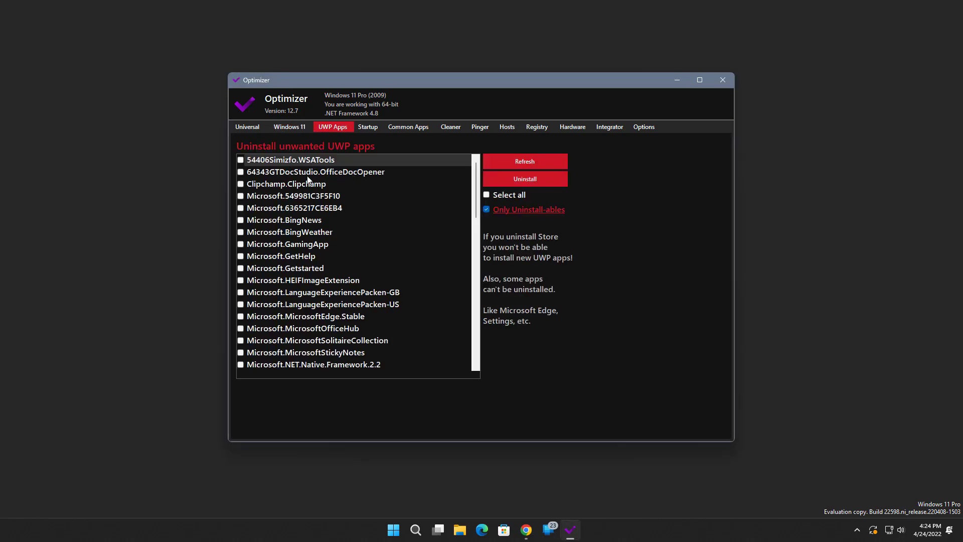
pyautogui.click(242, 221)
pyautogui.click(273, 233)
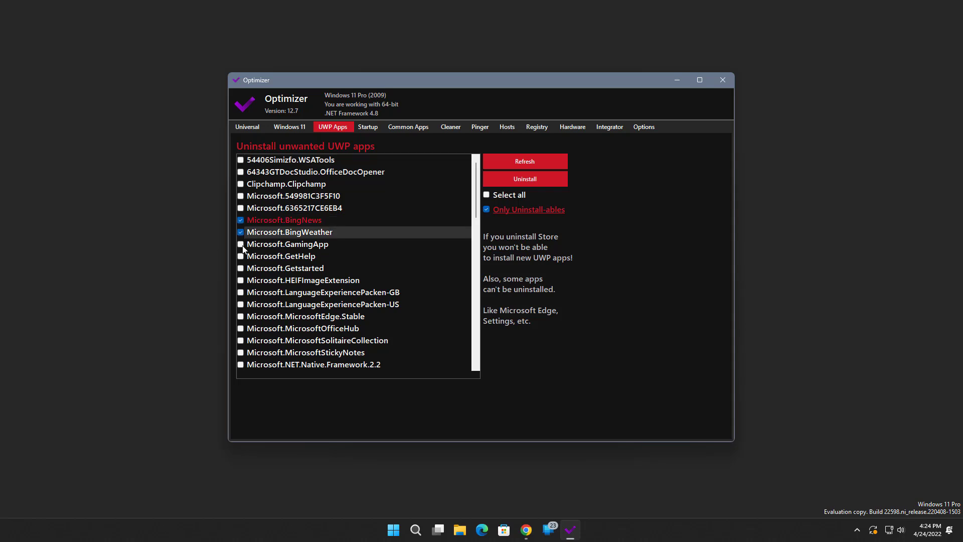
pyautogui.click(245, 245)
pyautogui.click(252, 257)
pyautogui.click(257, 269)
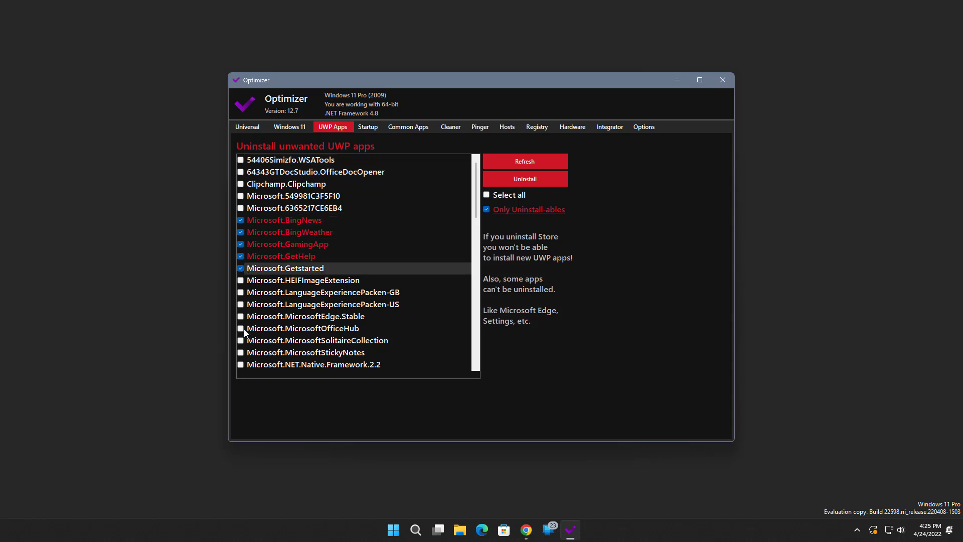
# Add MicrosoftOfficeHub, MicrosoftStickyNotes, OneDriveSync and People to the UWP apps marked for removal.
pyautogui.click(258, 328)
pyautogui.scroll(-1, 281, 331)
pyautogui.click(243, 318)
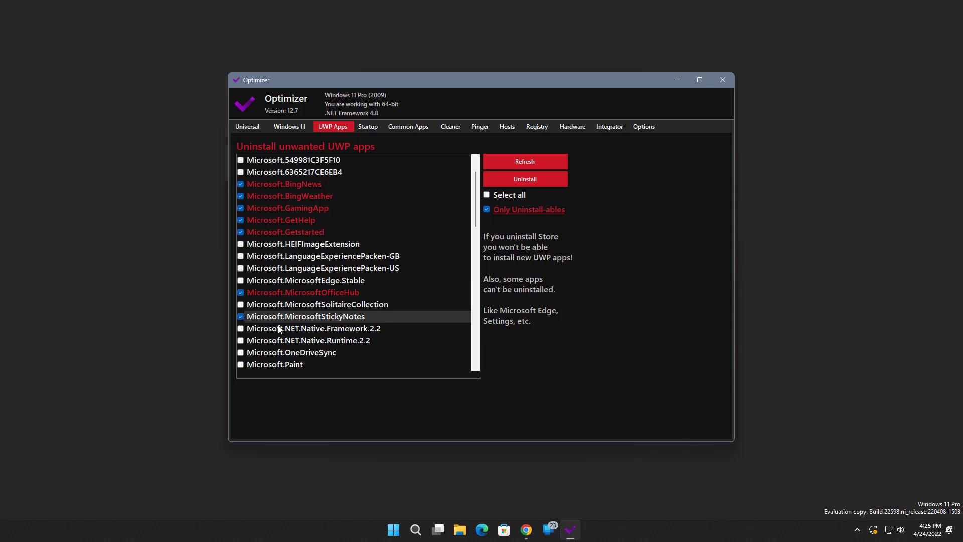
pyautogui.scroll(-1, 251, 321)
pyautogui.click(243, 319)
pyautogui.click(243, 341)
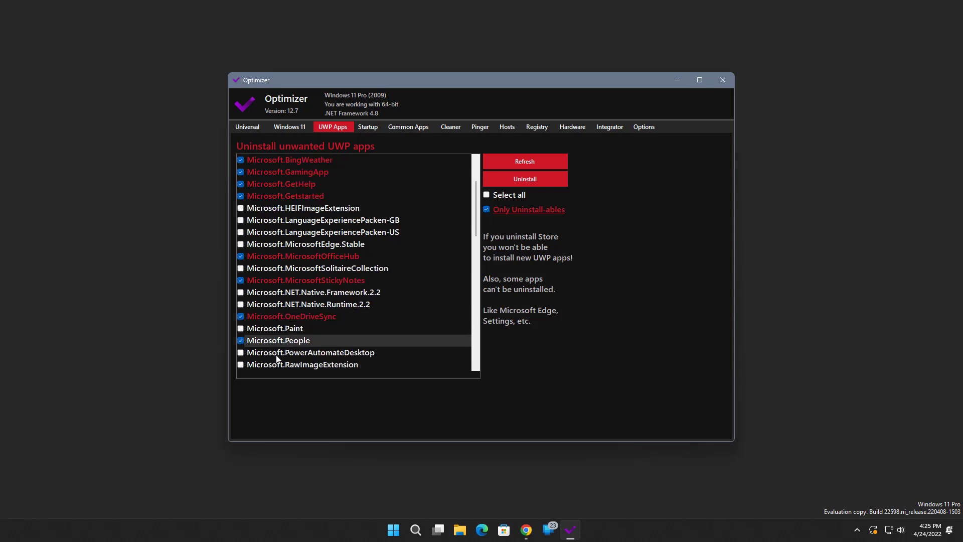
# Mark PowerAutomateDesktop, ScreenSketch, Todos, WindowsFeedbackHub and WindowsMaps for removal.
pyautogui.scroll(-1, 251, 325)
pyautogui.scroll(-1, 251, 339)
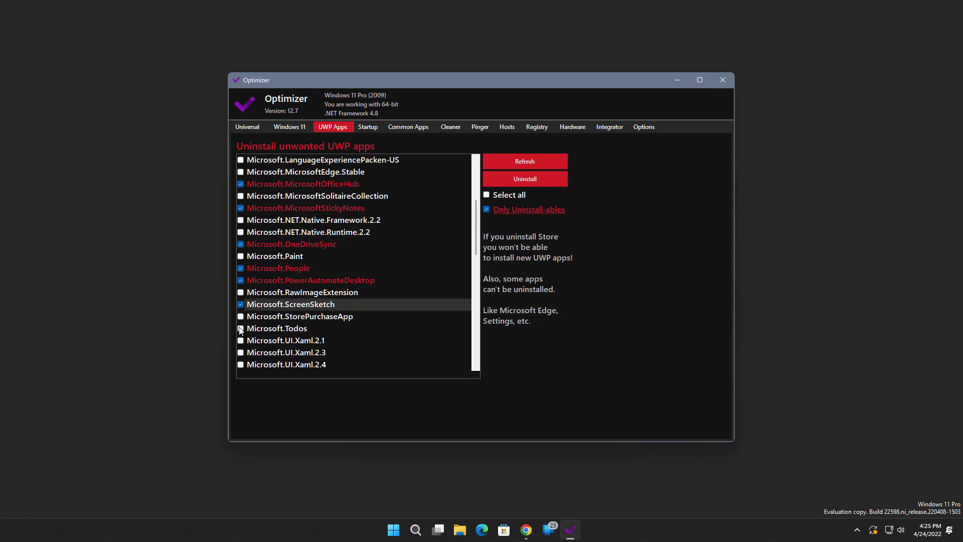
pyautogui.scroll(-5, 301, 331)
pyautogui.click(276, 344)
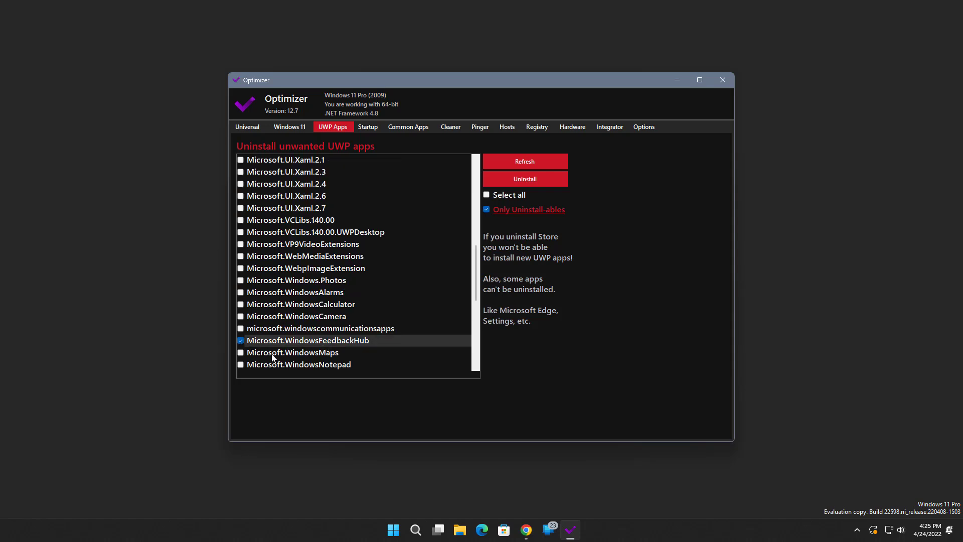
pyautogui.click(240, 353)
# Mark the Xbox apps XboxGameOverlay, XboxGamingOverlay, XboxIdentityProvider and XboxSpeechToTextOverlay for removal.
pyautogui.scroll(-3, 313, 358)
pyautogui.click(241, 316)
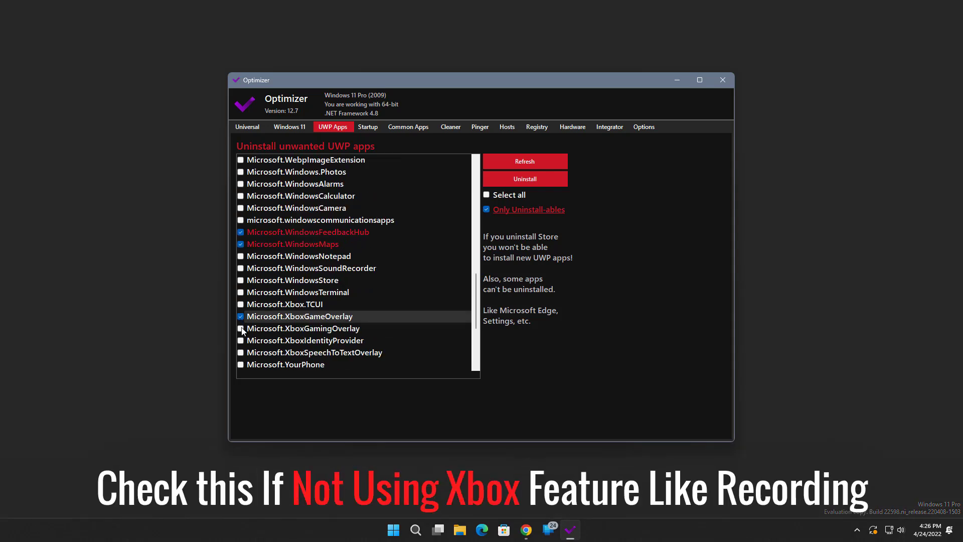
pyautogui.click(241, 329)
pyautogui.click(241, 341)
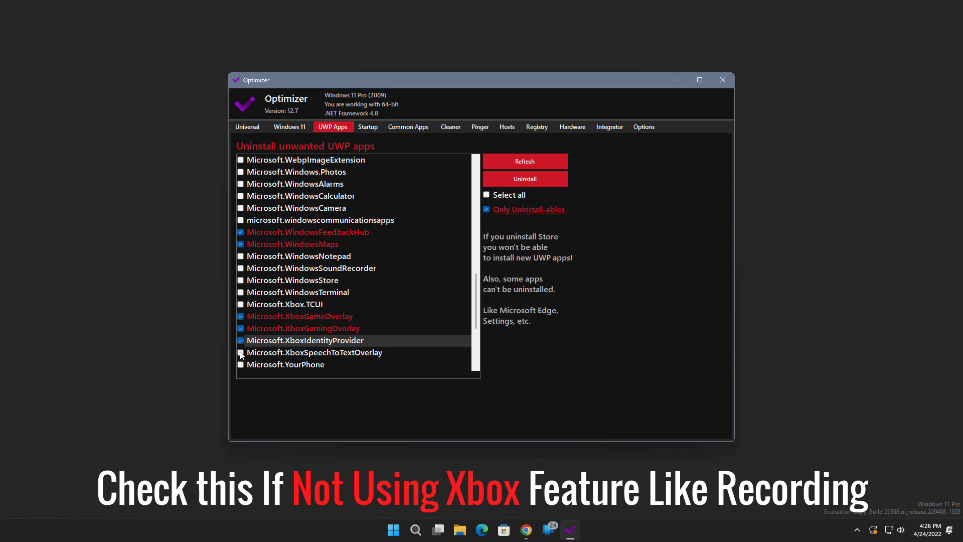
pyautogui.click(241, 353)
# Mark QuickAssist and MicrosoftTeams as well, and uninstall all the marked UWP apps.
pyautogui.scroll(-4, 242, 351)
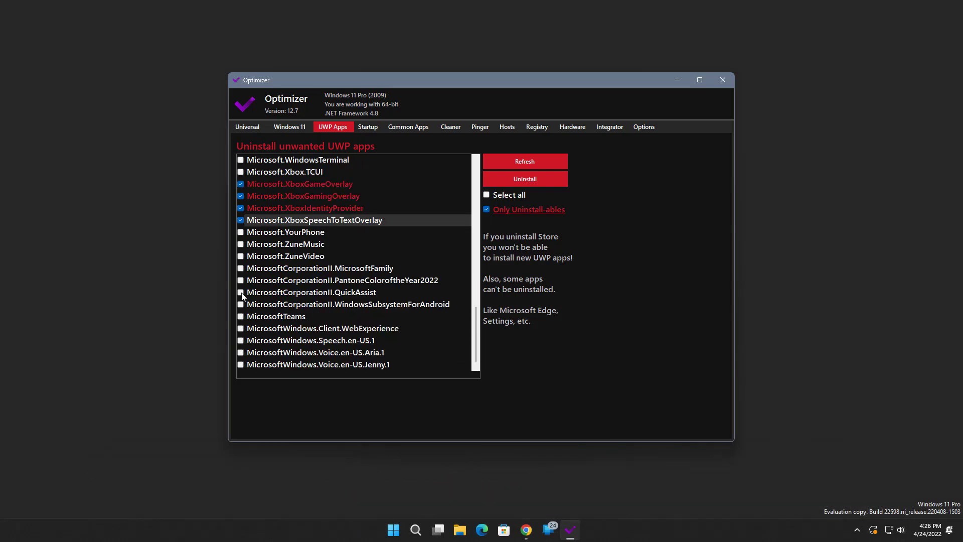
pyautogui.click(241, 293)
pyautogui.click(241, 318)
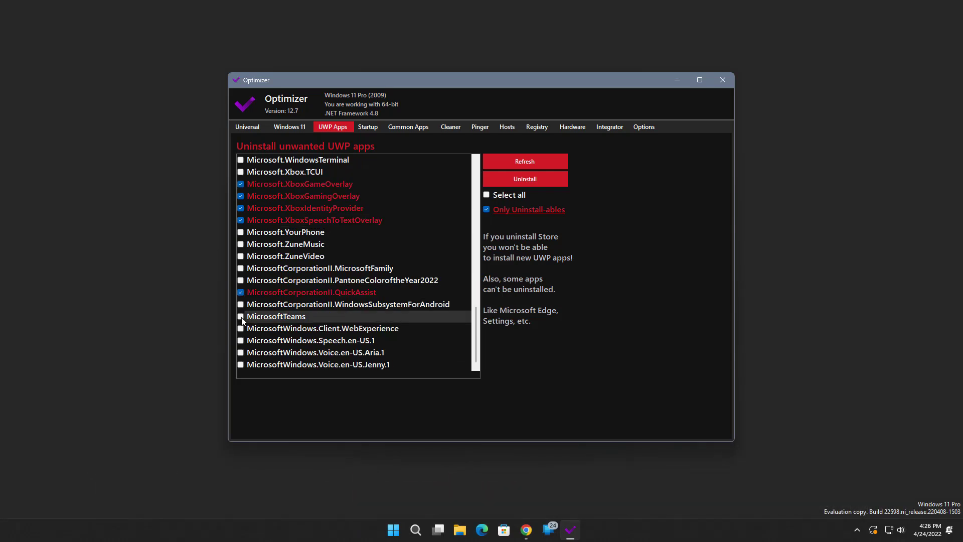
pyautogui.click(535, 182)
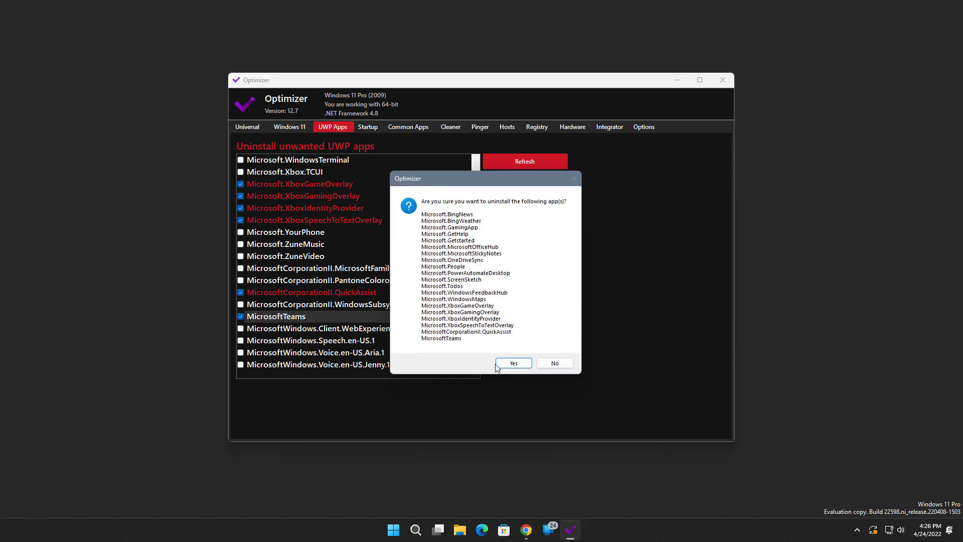
pyautogui.click(514, 362)
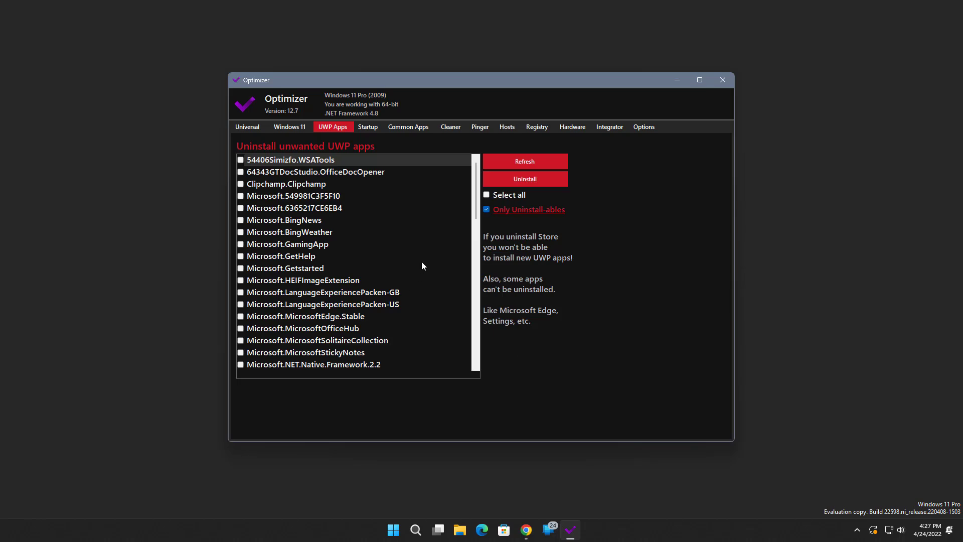
# Delete the SecurityHealth and GoogleChromeAutoLaunch entries from the startup items.
pyautogui.click(372, 129)
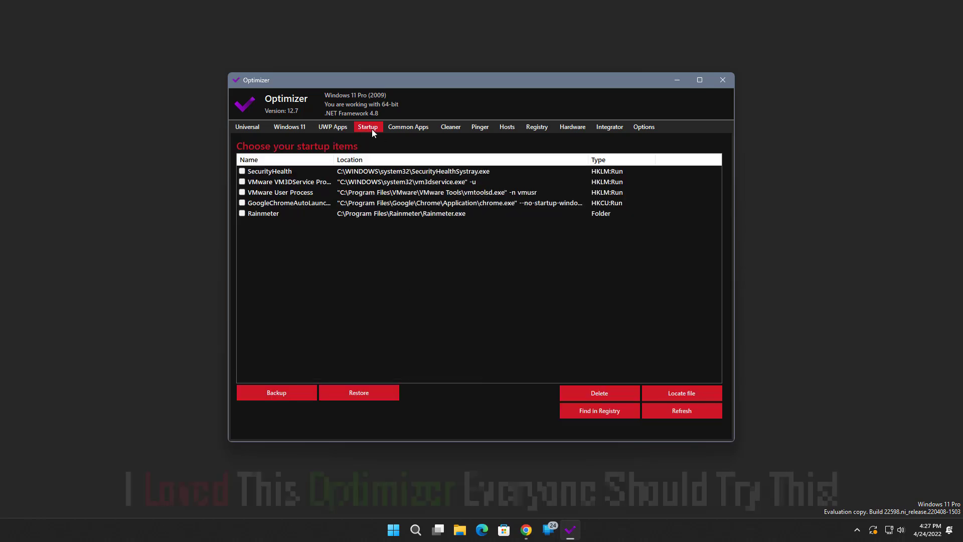
pyautogui.click(242, 203)
pyautogui.click(243, 171)
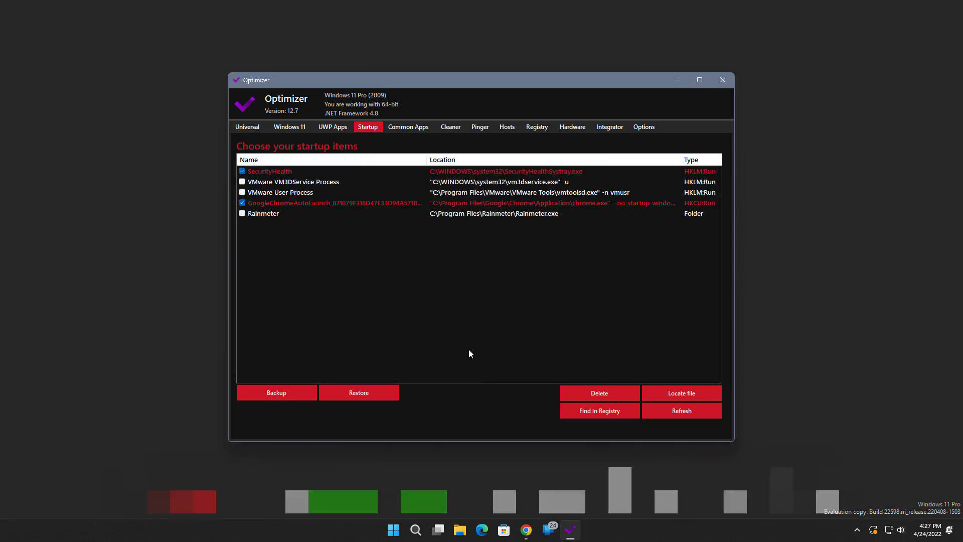
pyautogui.click(612, 399)
pyautogui.click(521, 308)
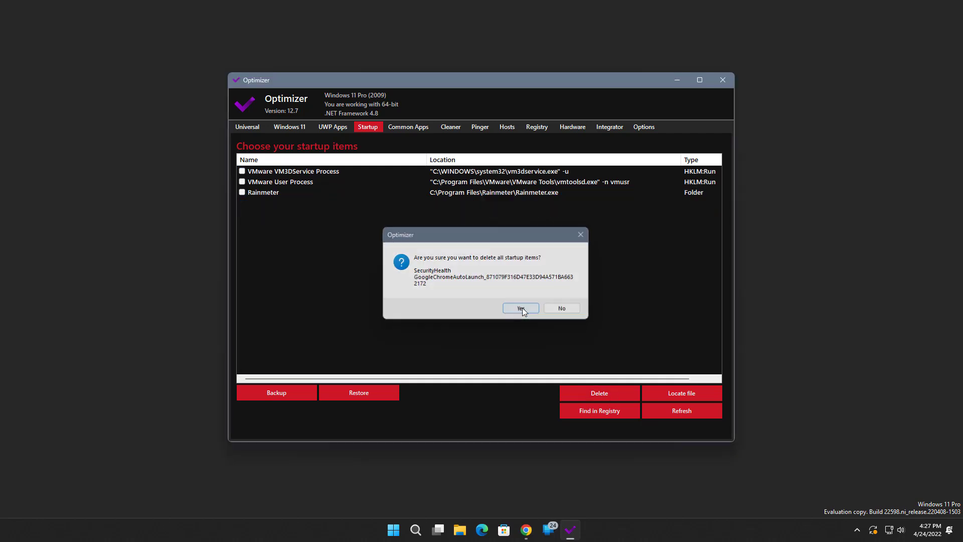
# Mark LibreOffice and Mozilla Firefox for download among the common apps.
pyautogui.click(408, 128)
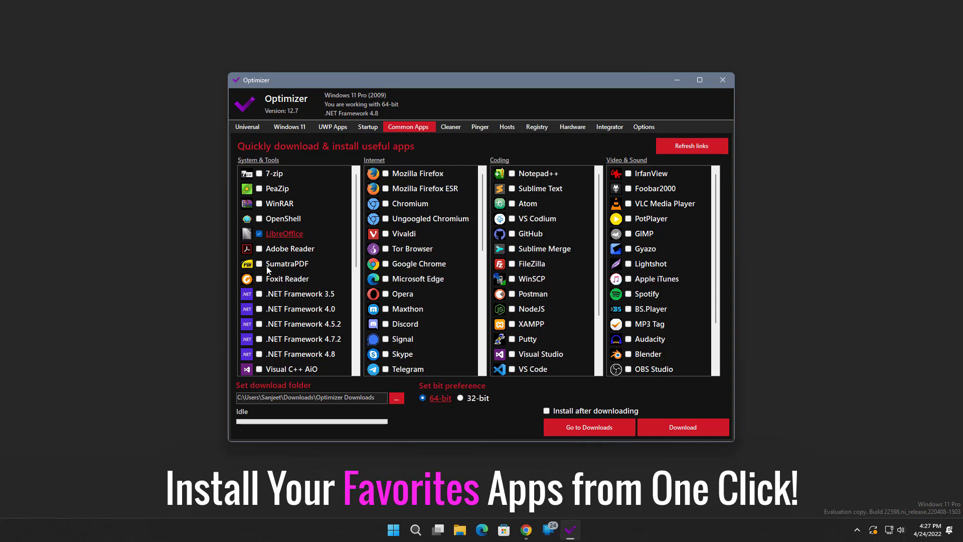
pyautogui.scroll(-5, 273, 276)
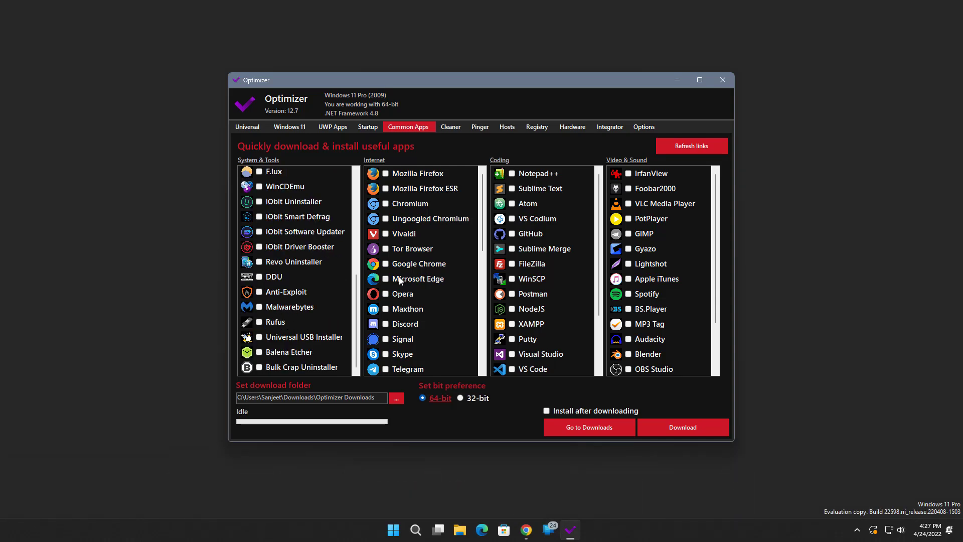
pyautogui.scroll(-7, 407, 301)
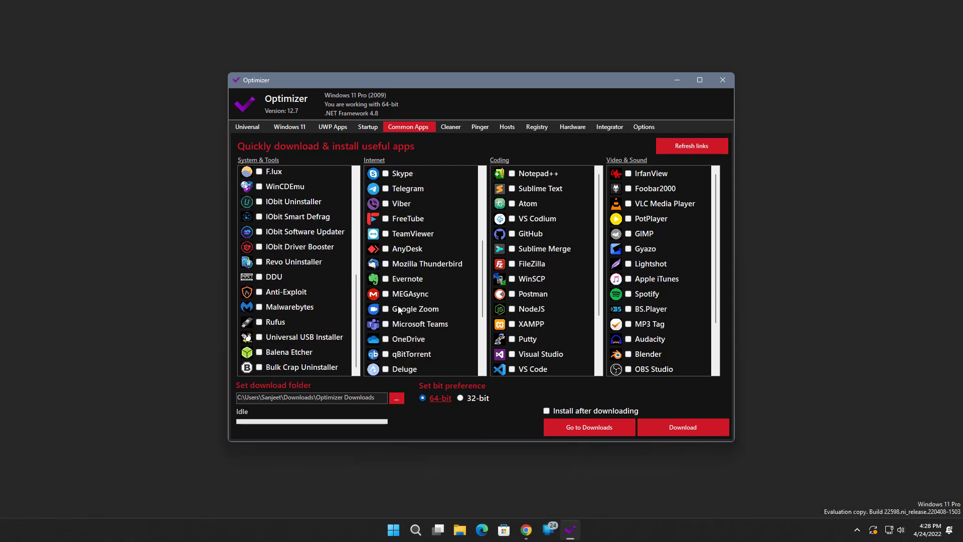
pyautogui.scroll(7, 409, 344)
pyautogui.press('space')
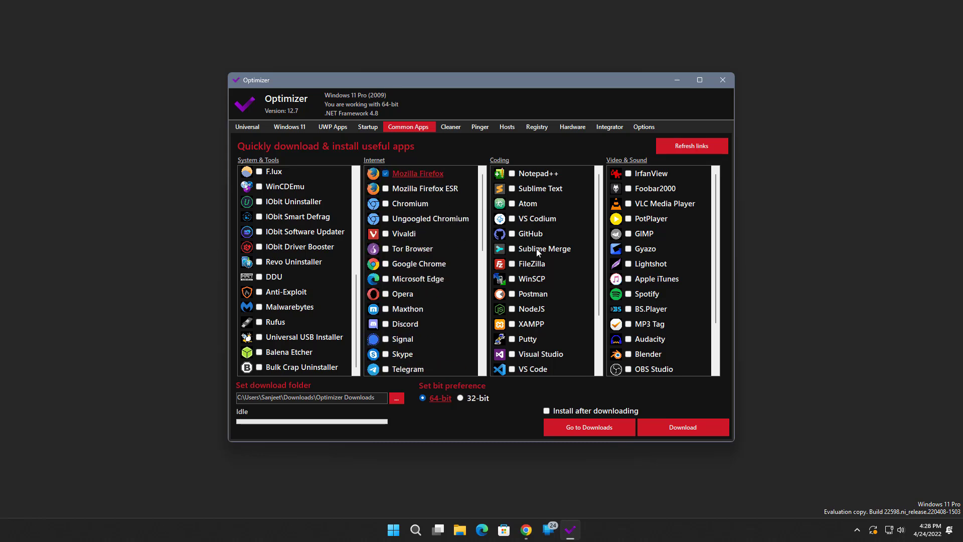
# Mark VLC Media Player and Spotify as well, and download all the marked 64-bit apps with installation after downloading.
pyautogui.scroll(-3, 542, 311)
pyautogui.click(647, 203)
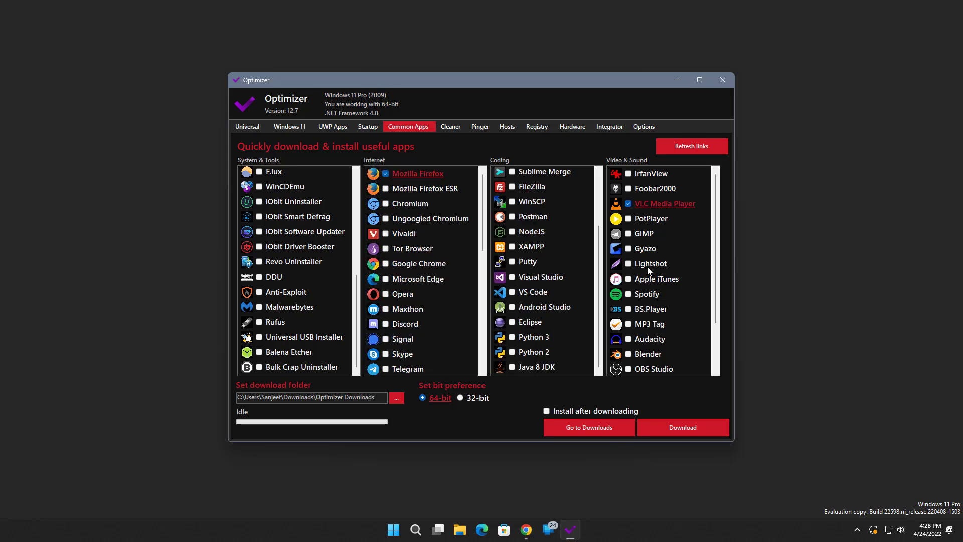
pyautogui.scroll(-2, 657, 298)
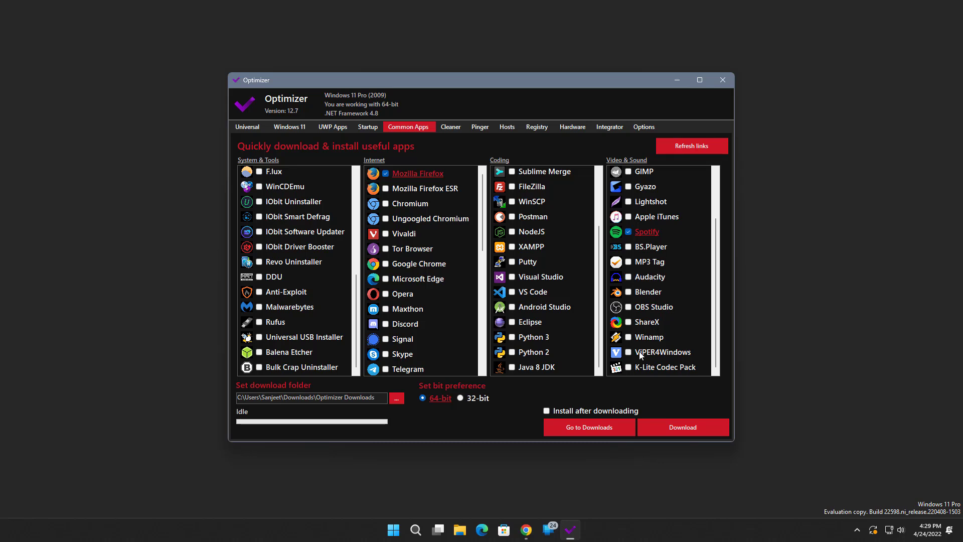
pyautogui.click(668, 430)
pyautogui.click(547, 411)
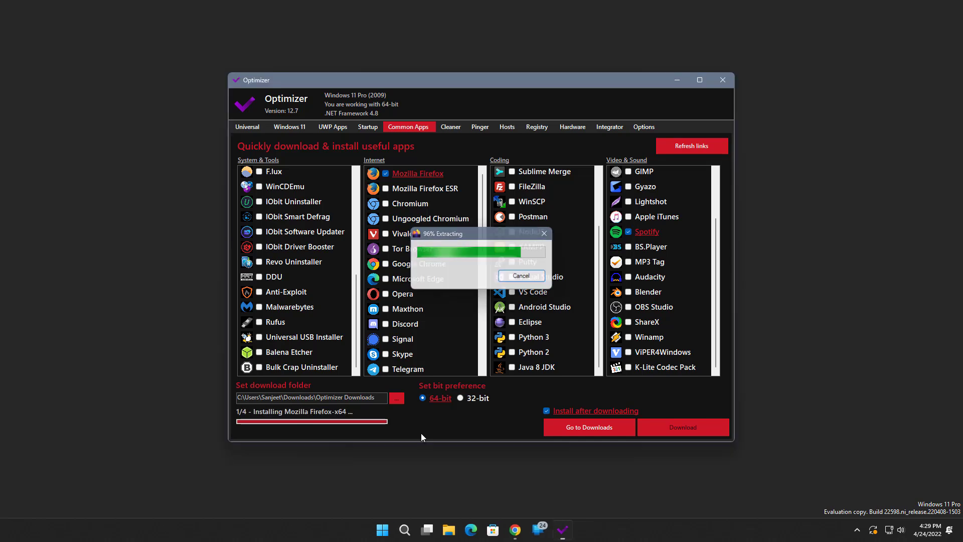
# Minimize Optimizer and install Mozilla Firefox with the Standard setup type.
pyautogui.click(677, 80)
pyautogui.click(536, 344)
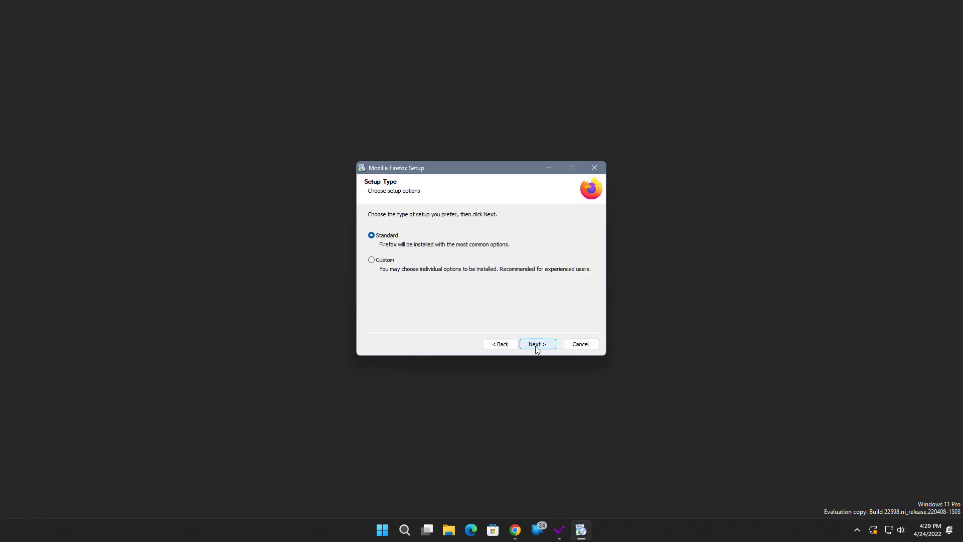
pyautogui.click(537, 346)
pyautogui.click(536, 346)
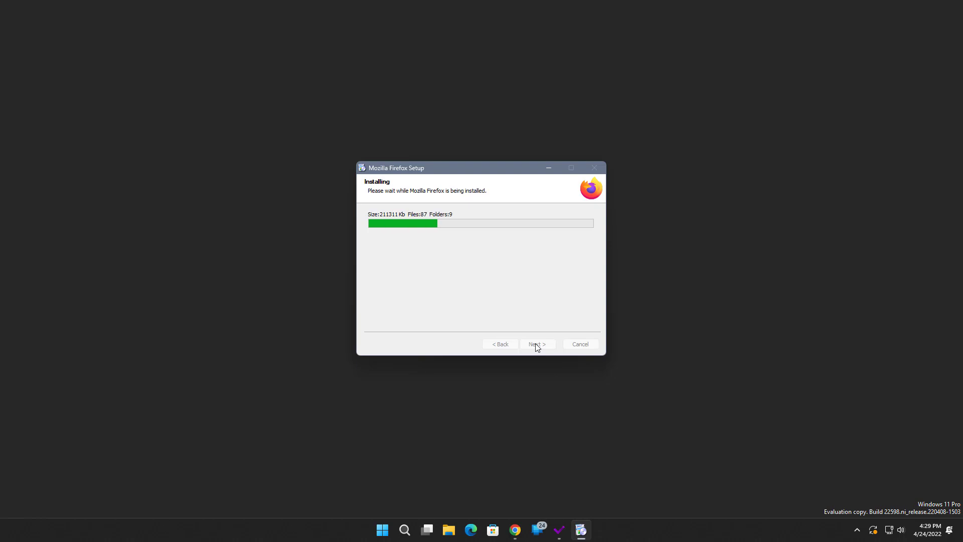
pyautogui.click(537, 345)
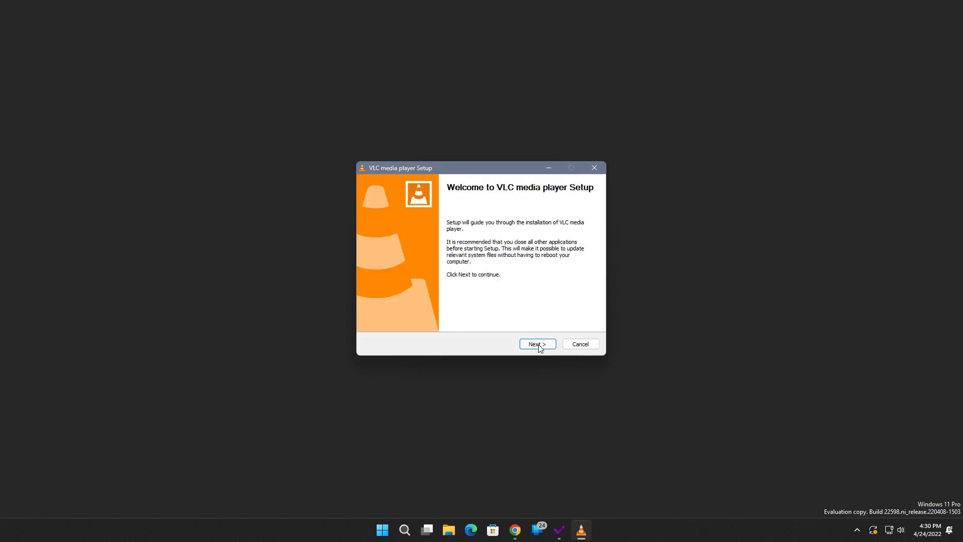
# Reinstall VLC media player with the Add/Remove/Reinstall components option and close the player once it opens.
pyautogui.click(537, 345)
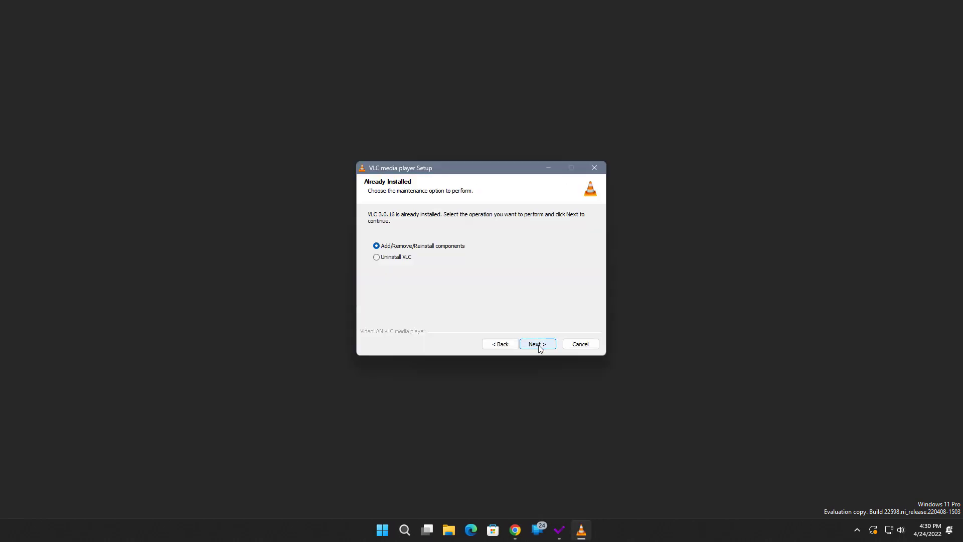
pyautogui.click(538, 345)
pyautogui.click(538, 344)
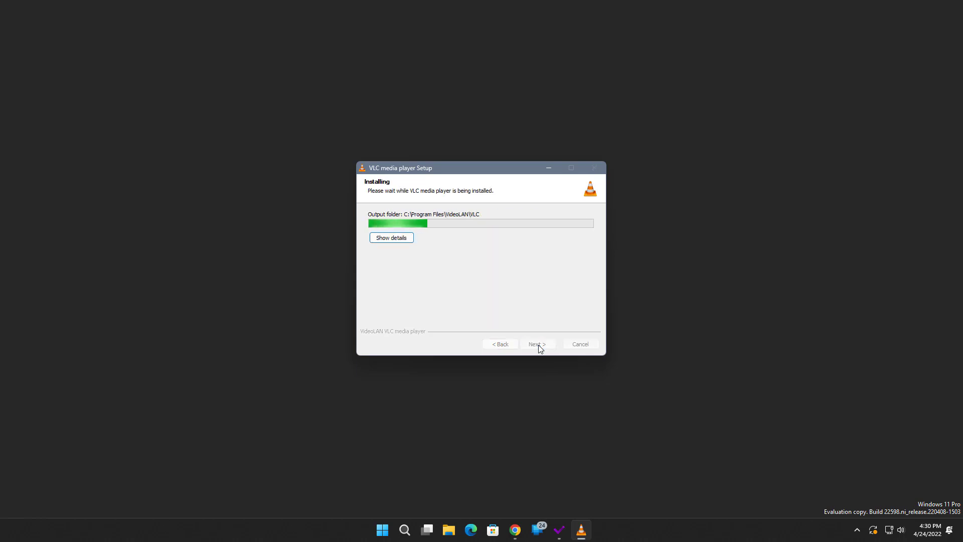
pyautogui.click(538, 345)
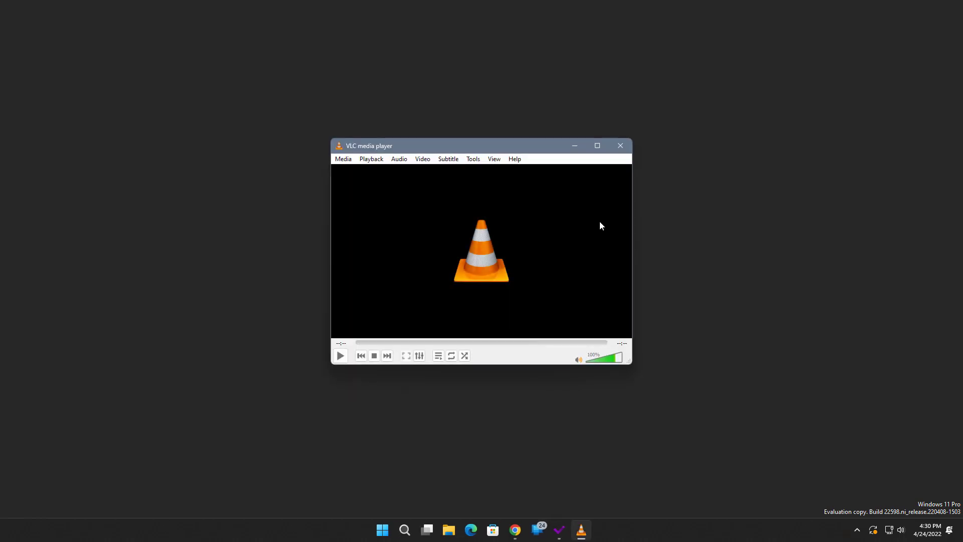
pyautogui.click(618, 148)
# Back in Optimizer, mark all Windows items, the Chrome, Edge and Internet Explorer caches, and Firefox's cache, cookies and history for cleaning.
pyautogui.click(570, 530)
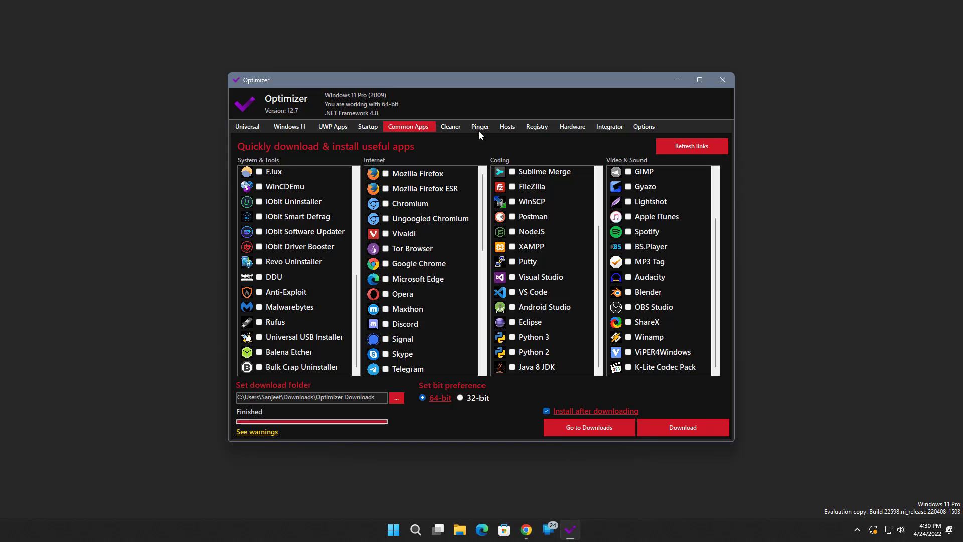
pyautogui.click(453, 127)
pyautogui.click(262, 157)
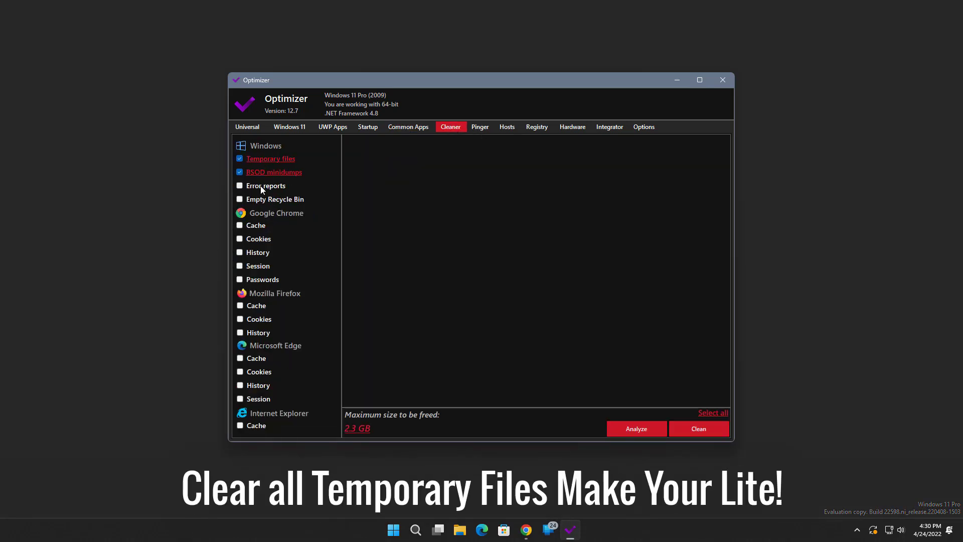
pyautogui.click(263, 199)
pyautogui.click(257, 225)
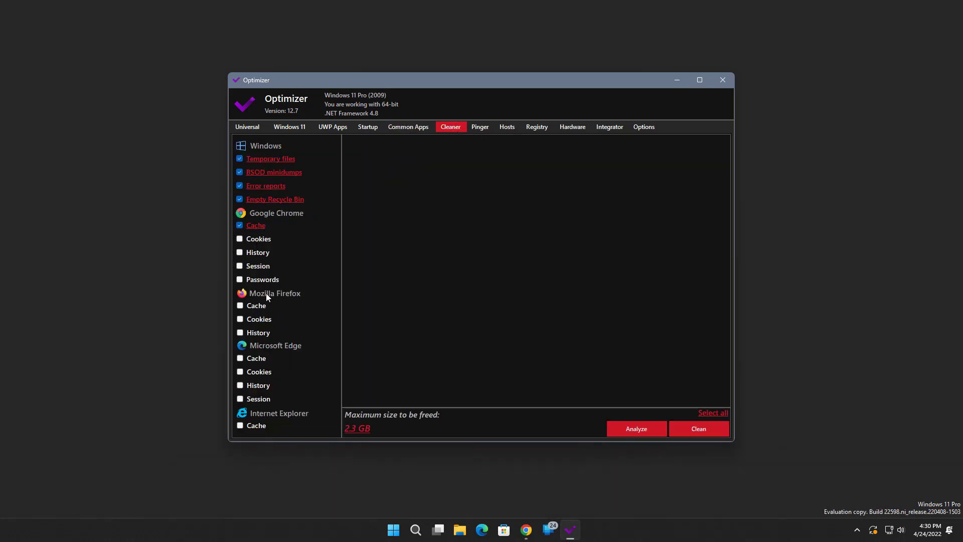
pyautogui.click(260, 305)
pyautogui.click(261, 320)
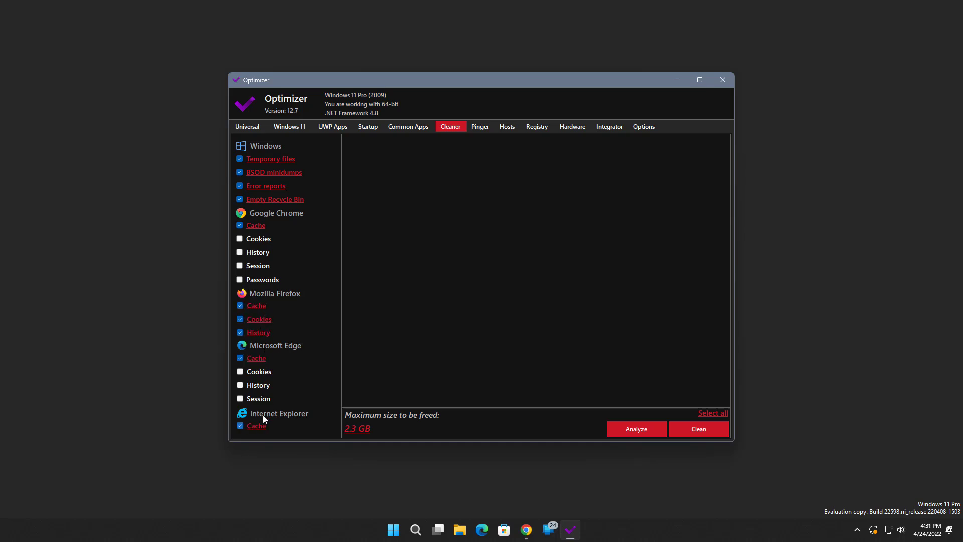
# Analyze the marked cleaner items, review the list of files found and clean them.
pyautogui.click(649, 429)
pyautogui.moveTo(726, 262); pyautogui.dragTo(724, 397)
pyautogui.click(703, 426)
# Ping google.com to assess the latency, and flush the Windows DNS cache.
pyautogui.click(480, 126)
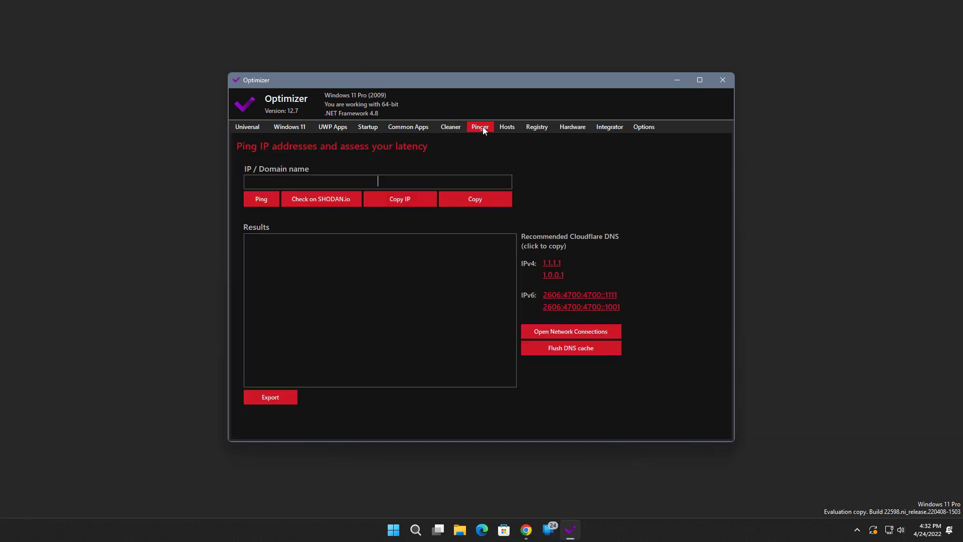
pyautogui.write('google.com')
pyautogui.press('Return')
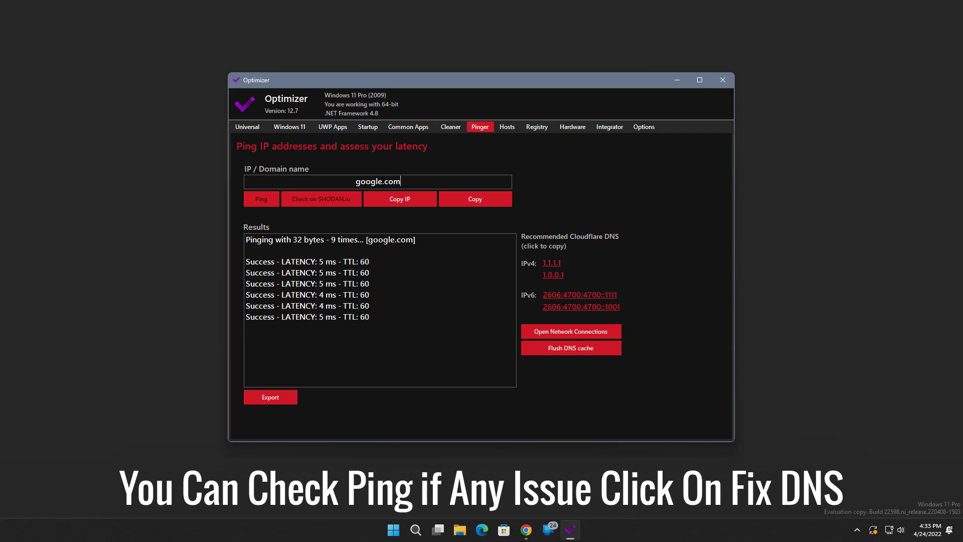
pyautogui.click(561, 350)
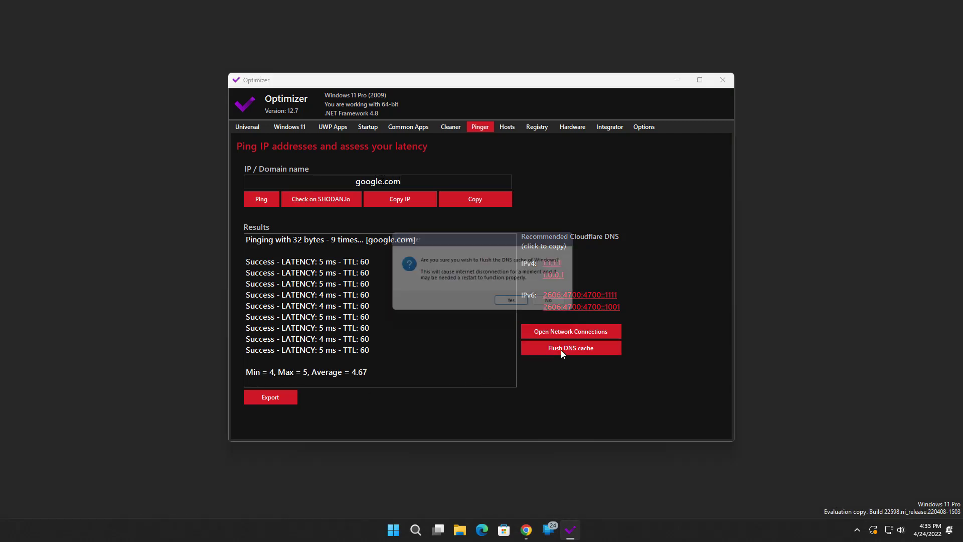
pyautogui.click(517, 305)
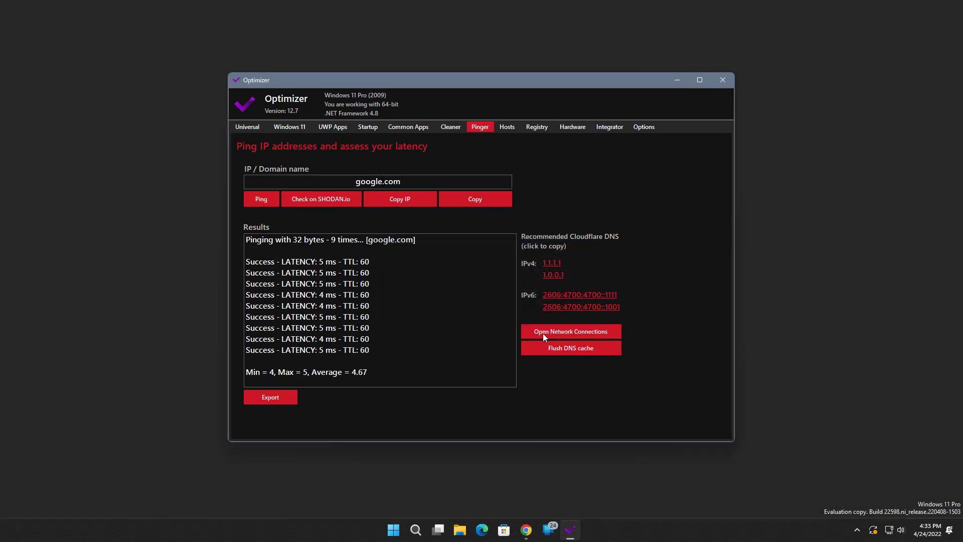
# Fix all the listed common registry issues with an Explorer restart, and close the File Explorer window that opens.
pyautogui.click(505, 131)
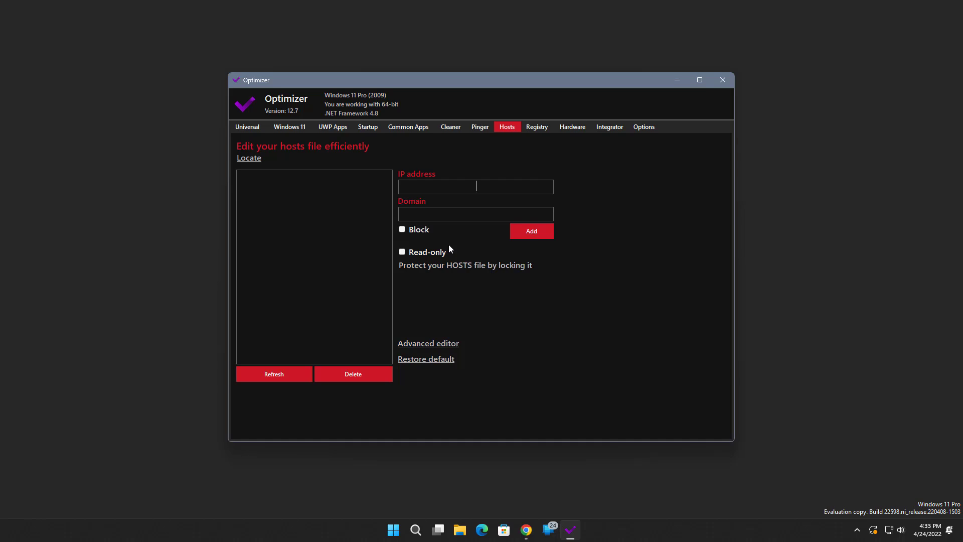
pyautogui.click(540, 128)
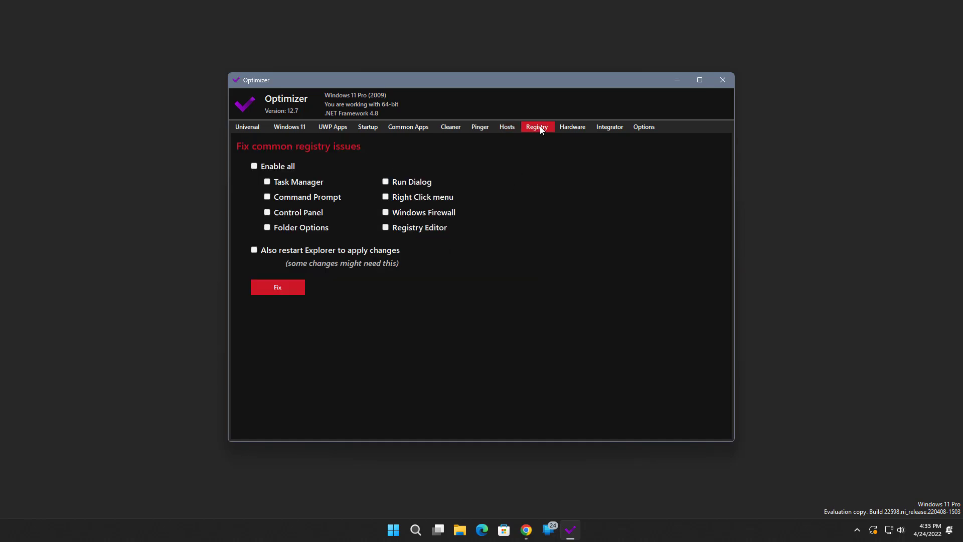
pyautogui.click(283, 169)
pyautogui.click(255, 249)
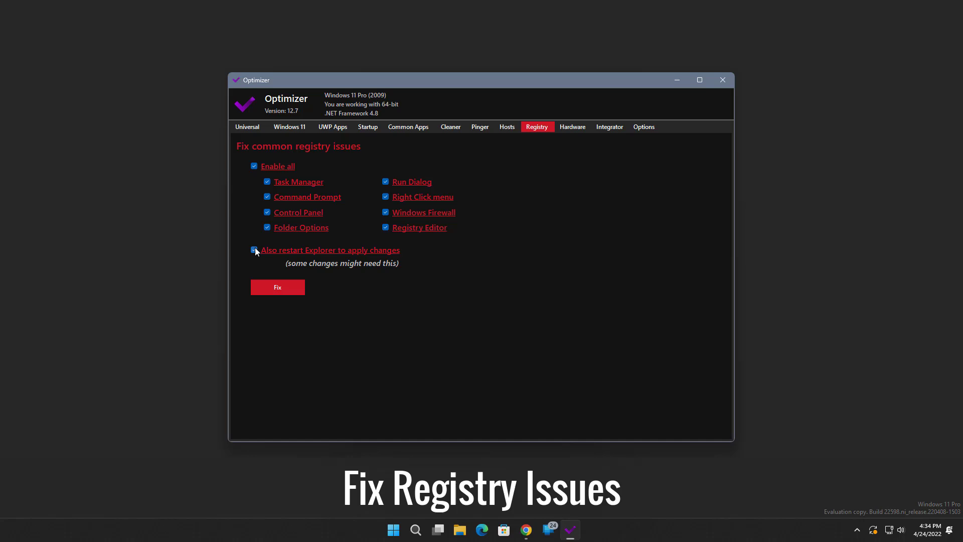
pyautogui.click(275, 284)
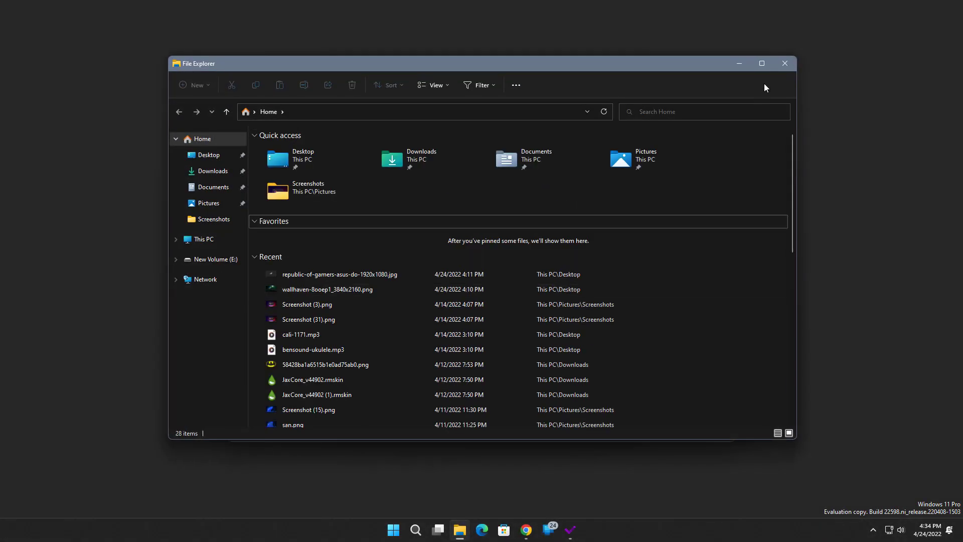
pyautogui.click(785, 63)
# Save the detailed hardware information to the Desktop as the text file Optimizer_Hardware.txt.
pyautogui.click(567, 128)
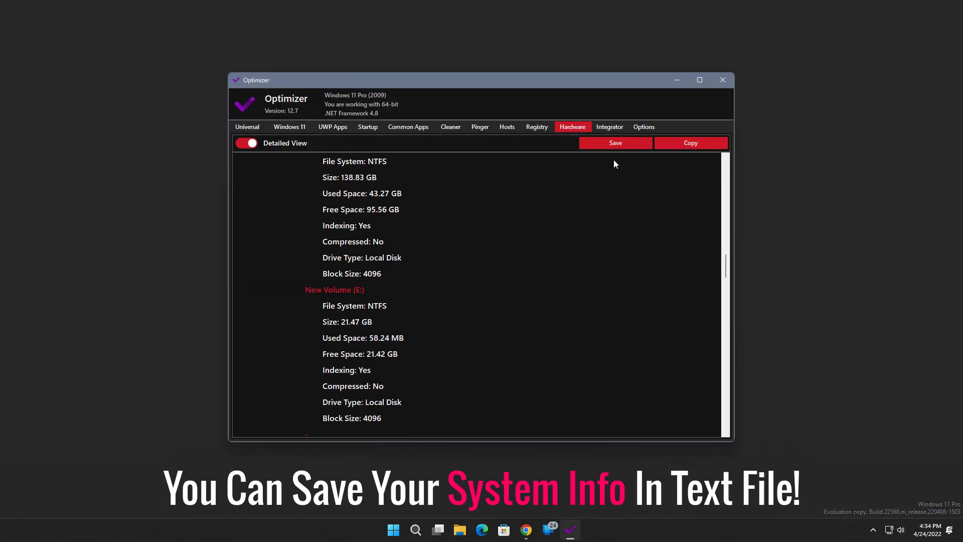
pyautogui.click(616, 143)
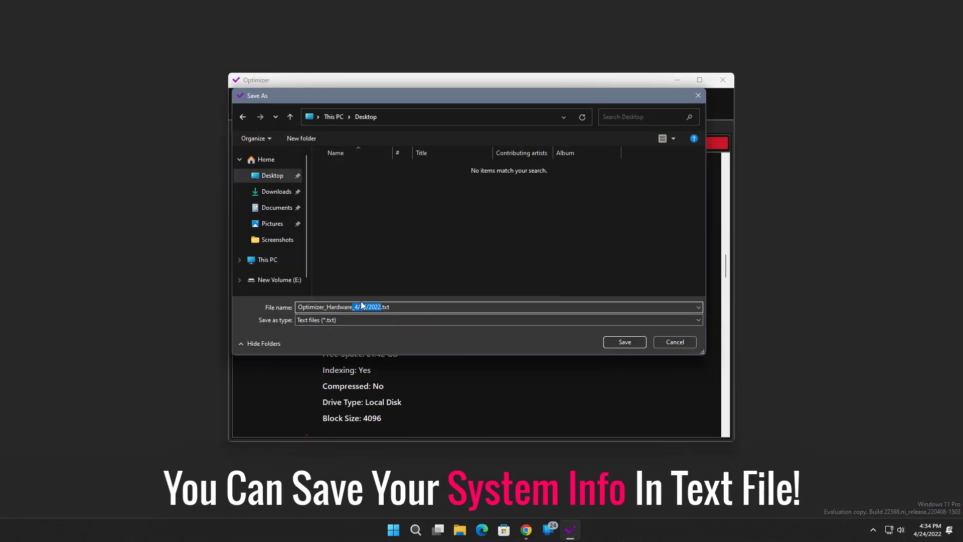
pyautogui.click(624, 341)
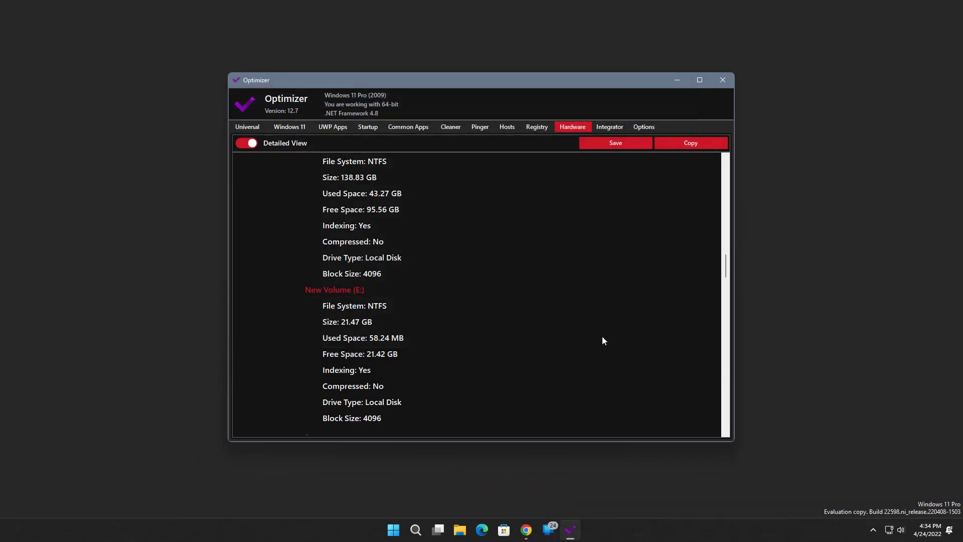
pyautogui.scroll(5, 603, 336)
# Examine the Integrator's item editing, deletion, ready-made menu and custom Run command pages, and Optimizer's own options.
pyautogui.click(619, 127)
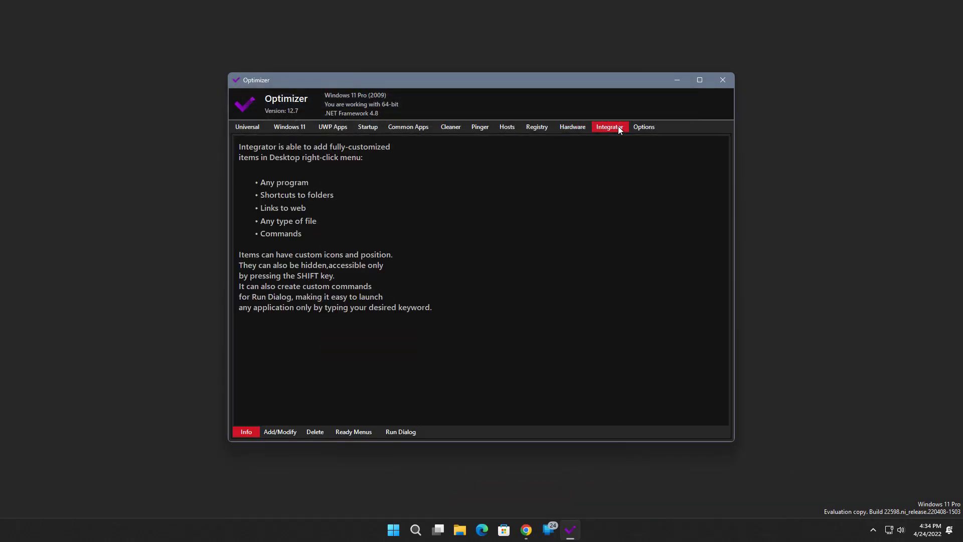
pyautogui.click(281, 432)
pyautogui.click(321, 431)
pyautogui.click(336, 430)
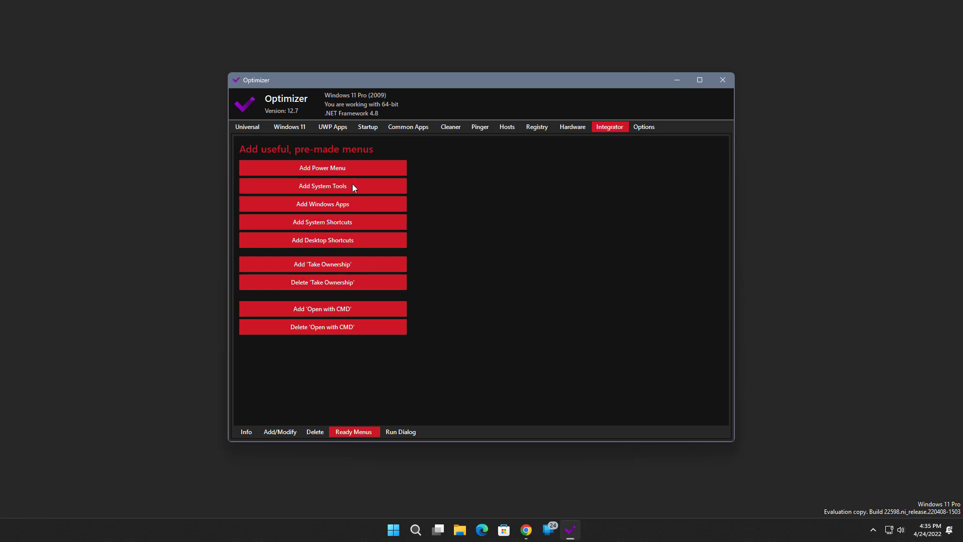
pyautogui.click(397, 432)
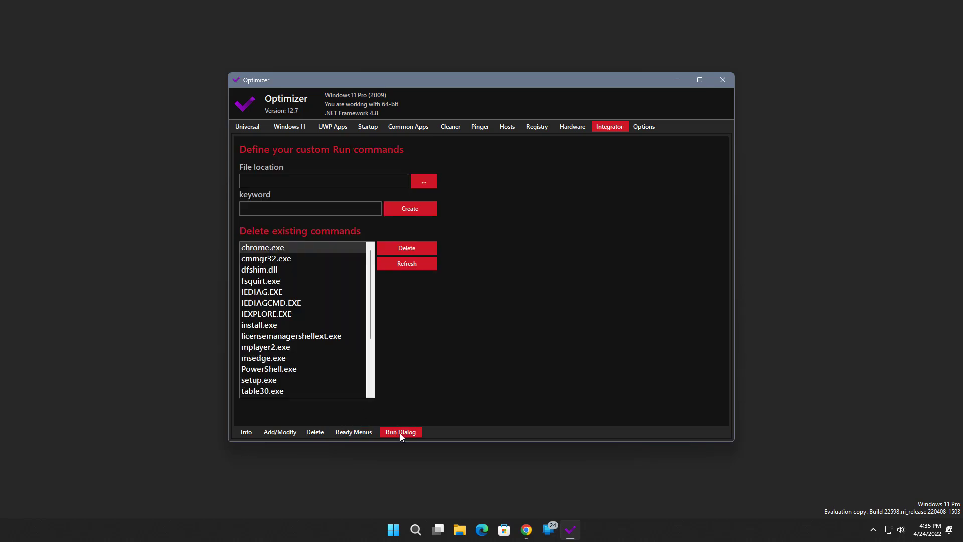
pyautogui.scroll(-1, 311, 316)
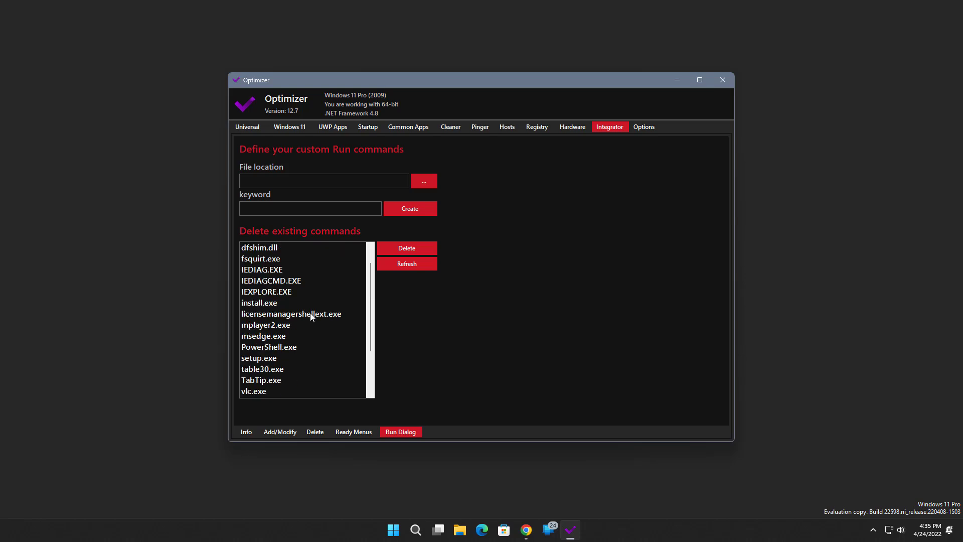
pyautogui.scroll(1, 321, 321)
pyautogui.click(645, 128)
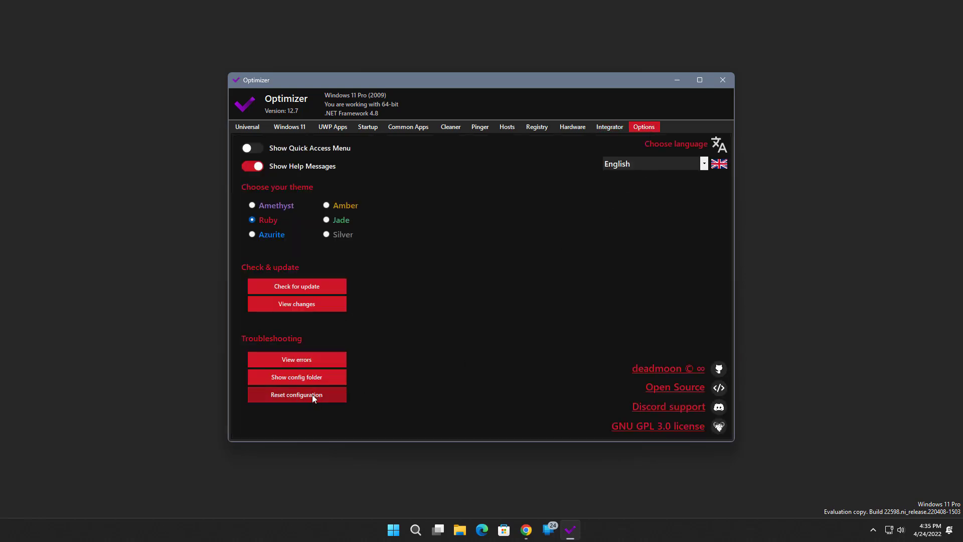
# Close Optimizer and refresh the desktop.
pyautogui.click(722, 81)
pyautogui.rightClick(548, 138)
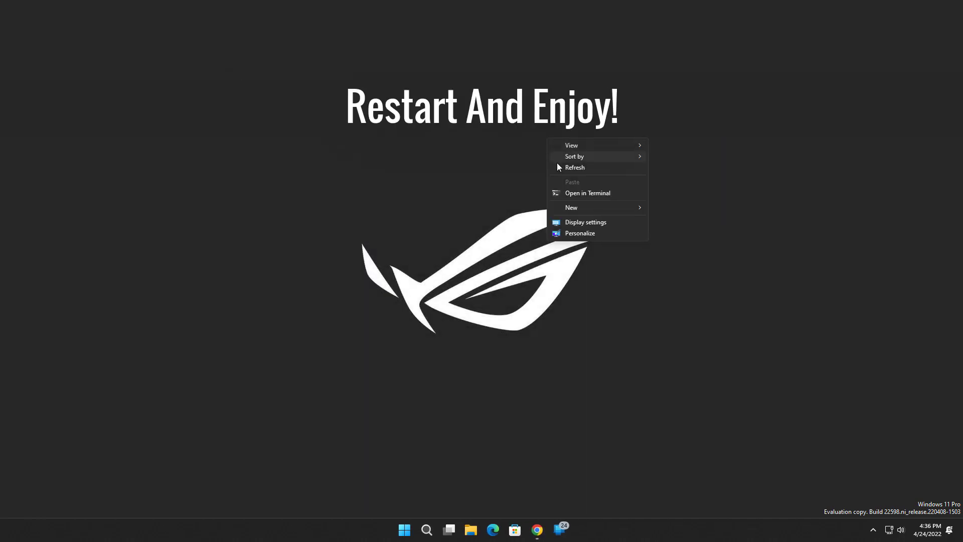
pyautogui.click(559, 165)
# Restart the computer to complete the optimization.
pyautogui.click(412, 528)
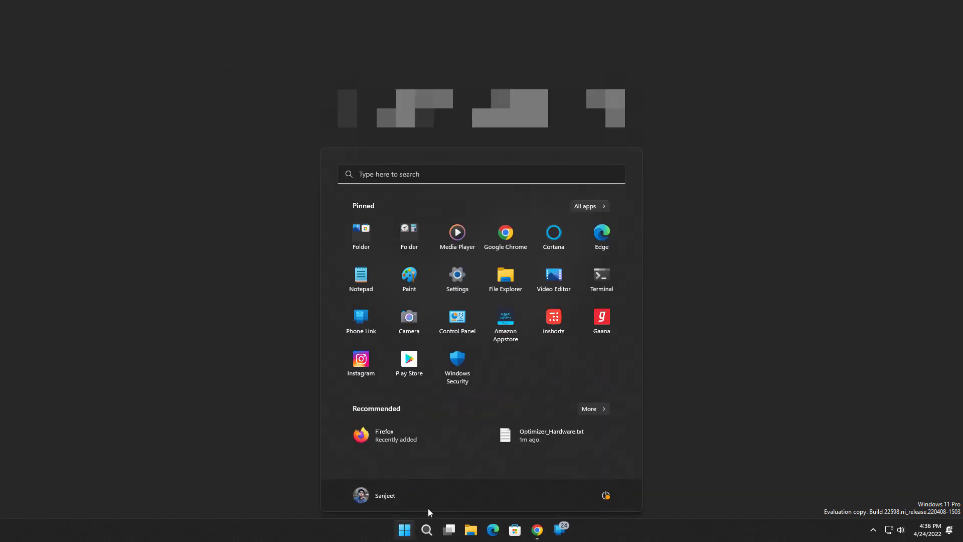
pyautogui.click(607, 496)
pyautogui.click(541, 473)
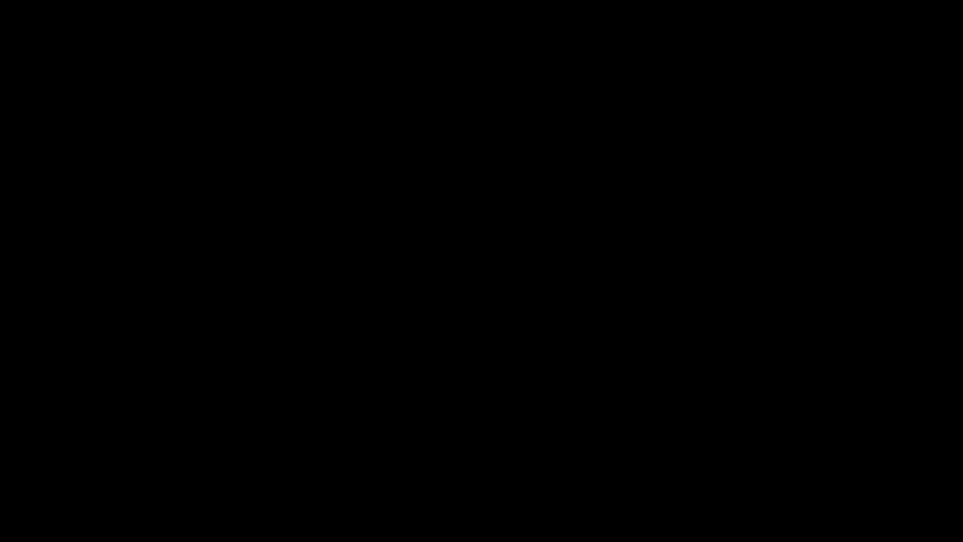